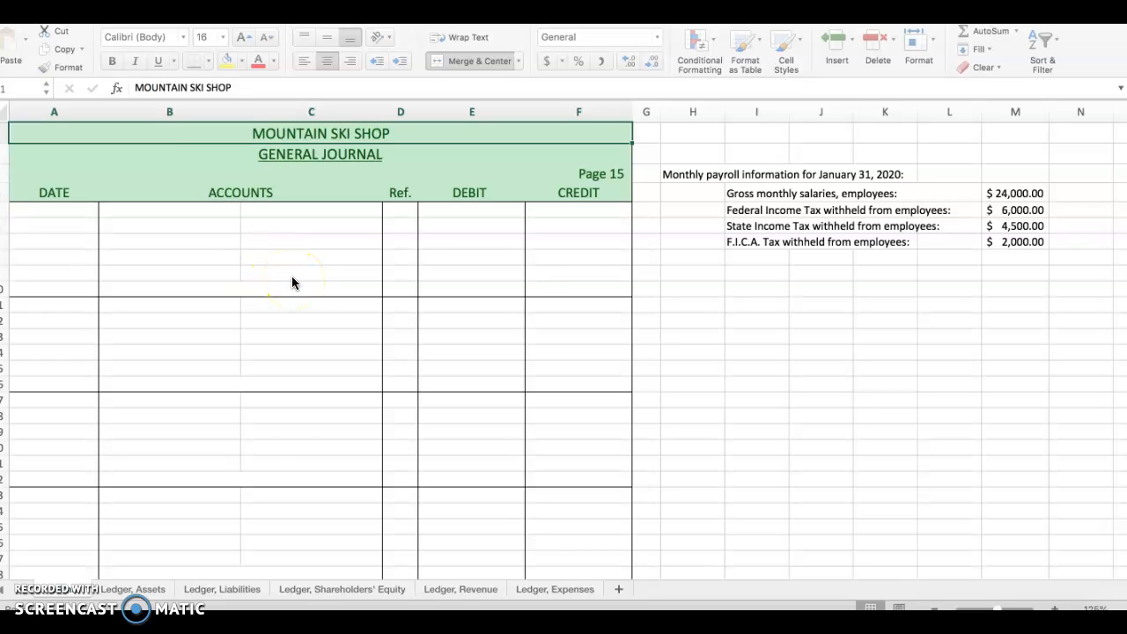
Examine the January 31, 2020 payroll information: gross monthly salaries and the federal, state and F.I.C.A. taxes withheld from employees
left_click(679, 172)
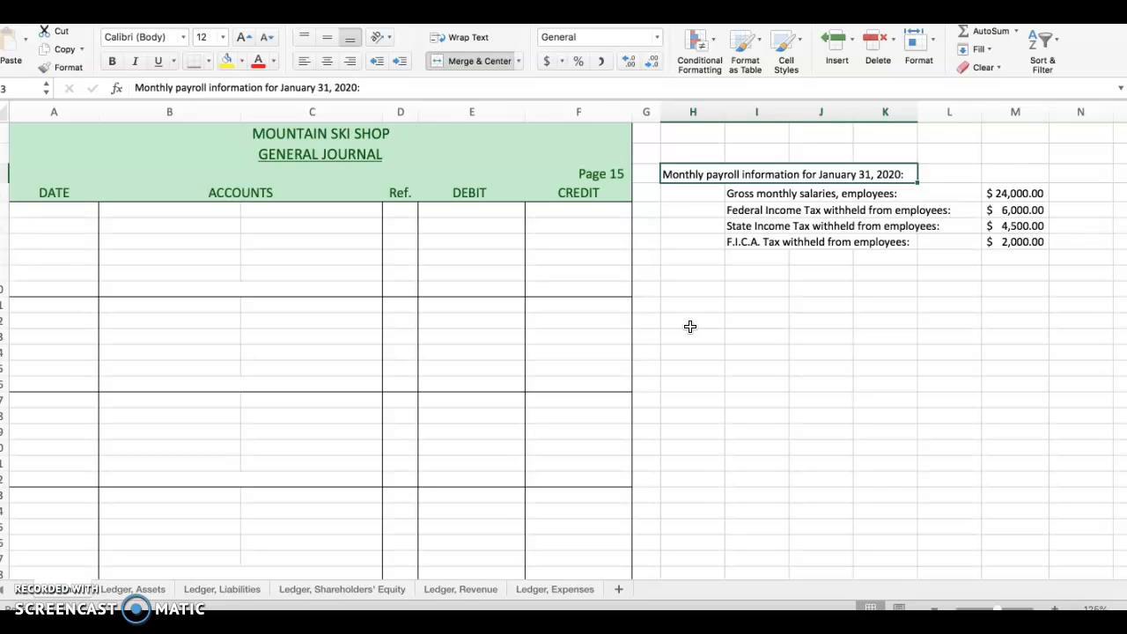
left_click(759, 193)
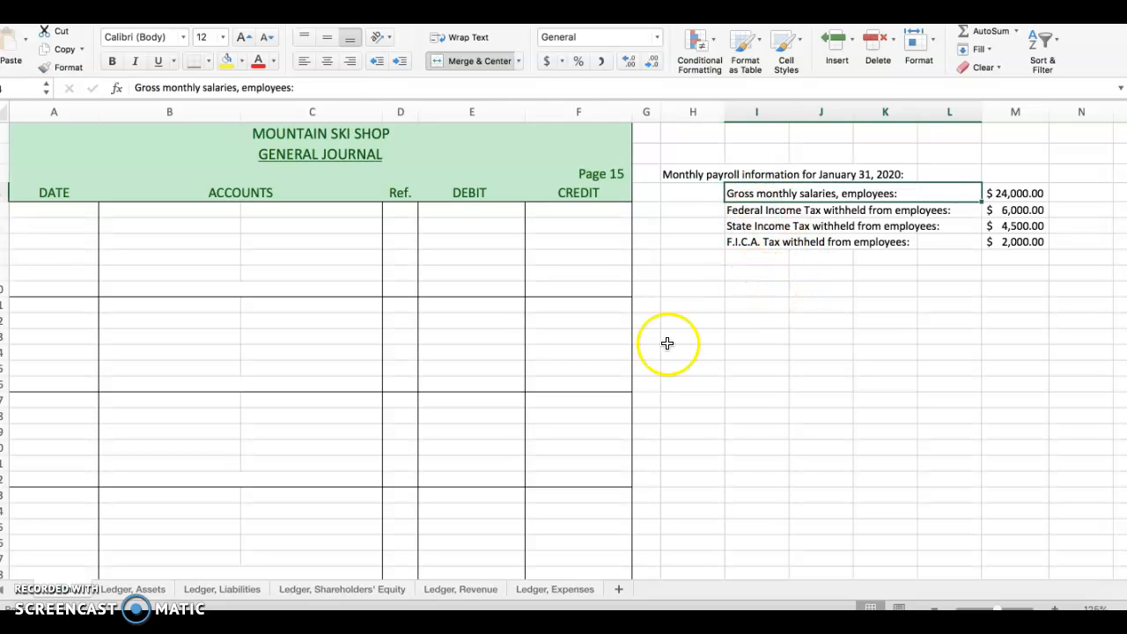
left_click(1017, 194)
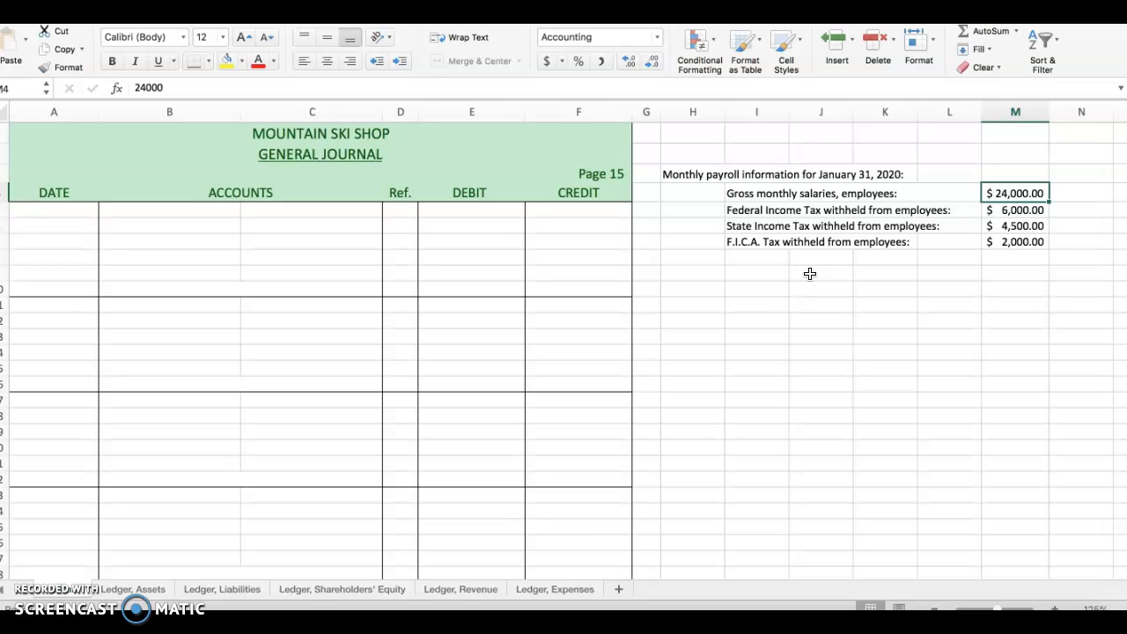
left_click(762, 211)
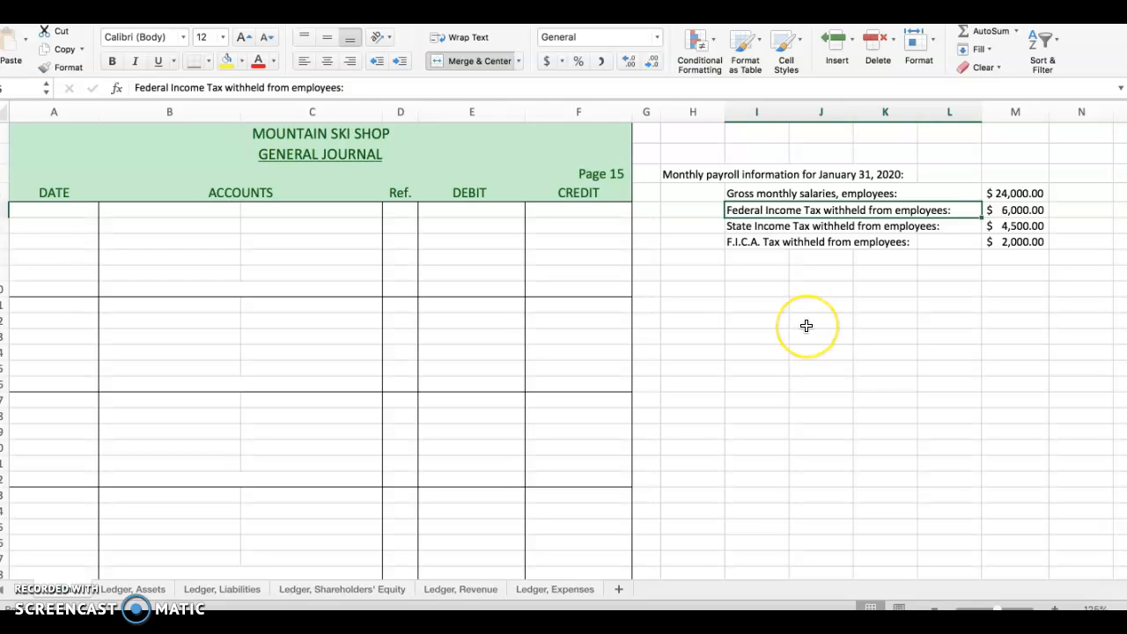
left_click(1017, 211)
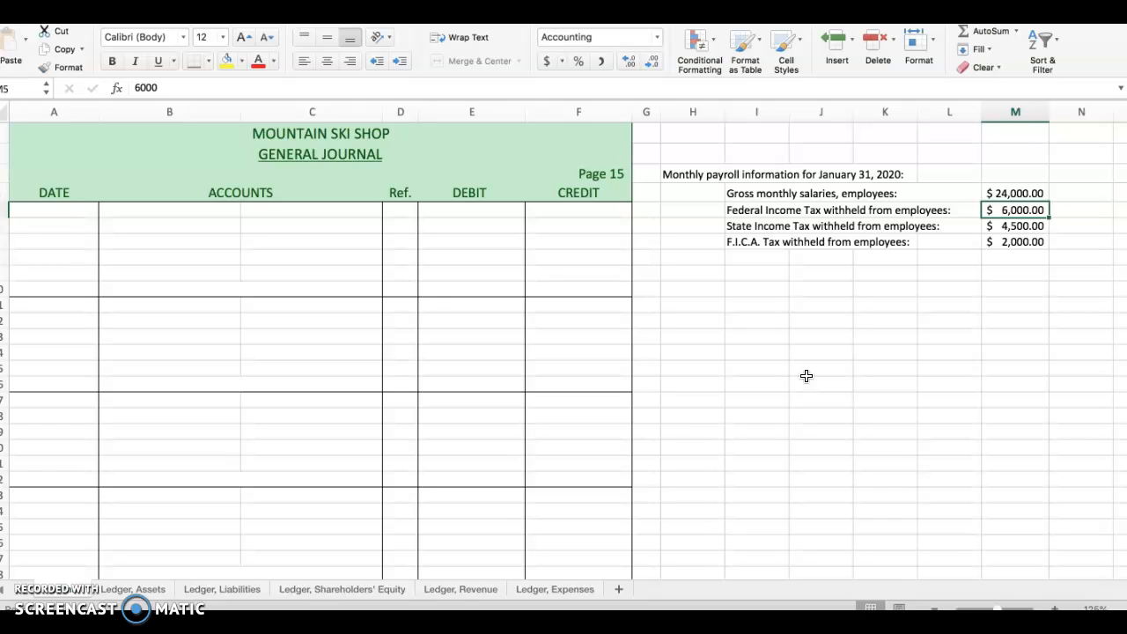
left_click(755, 226)
left_click_drag(769, 226, 956, 224)
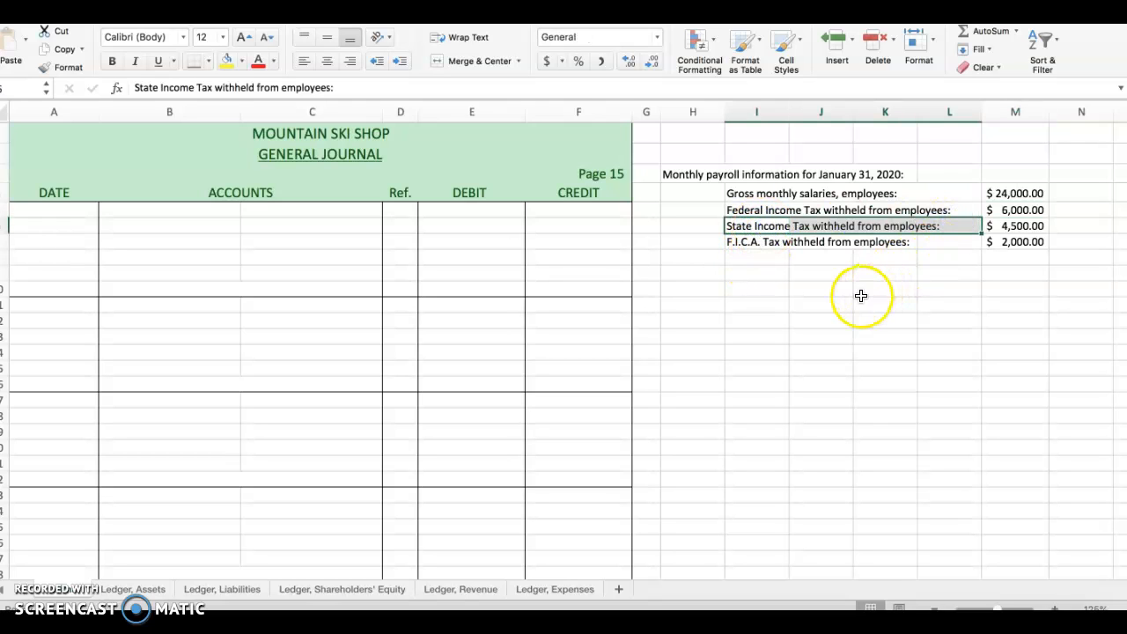
left_click(1021, 225)
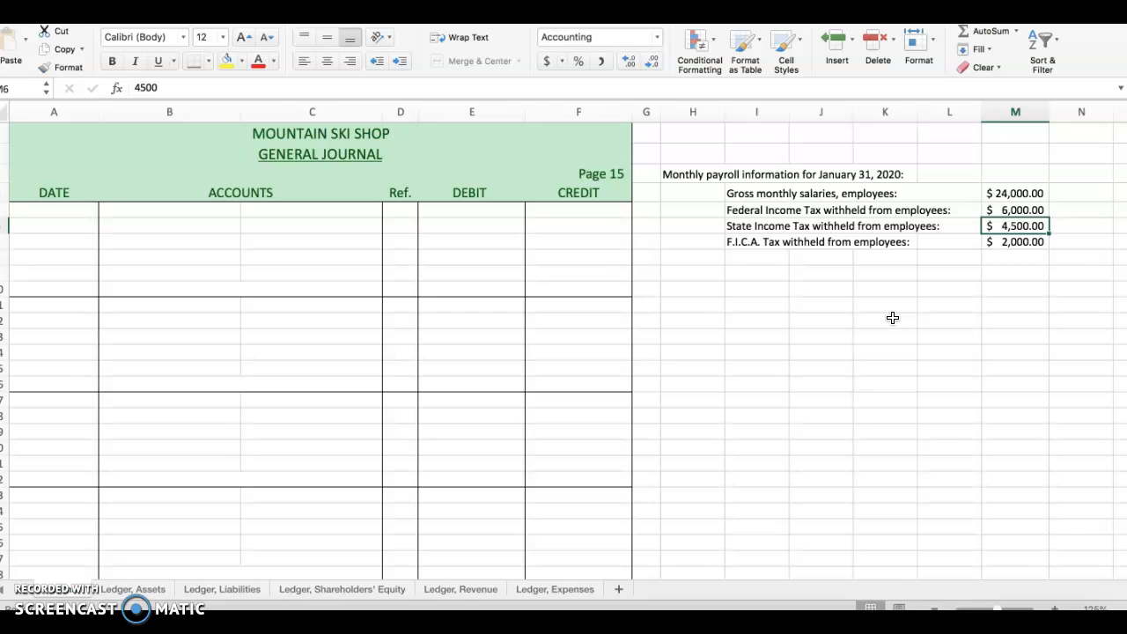
left_click(747, 243)
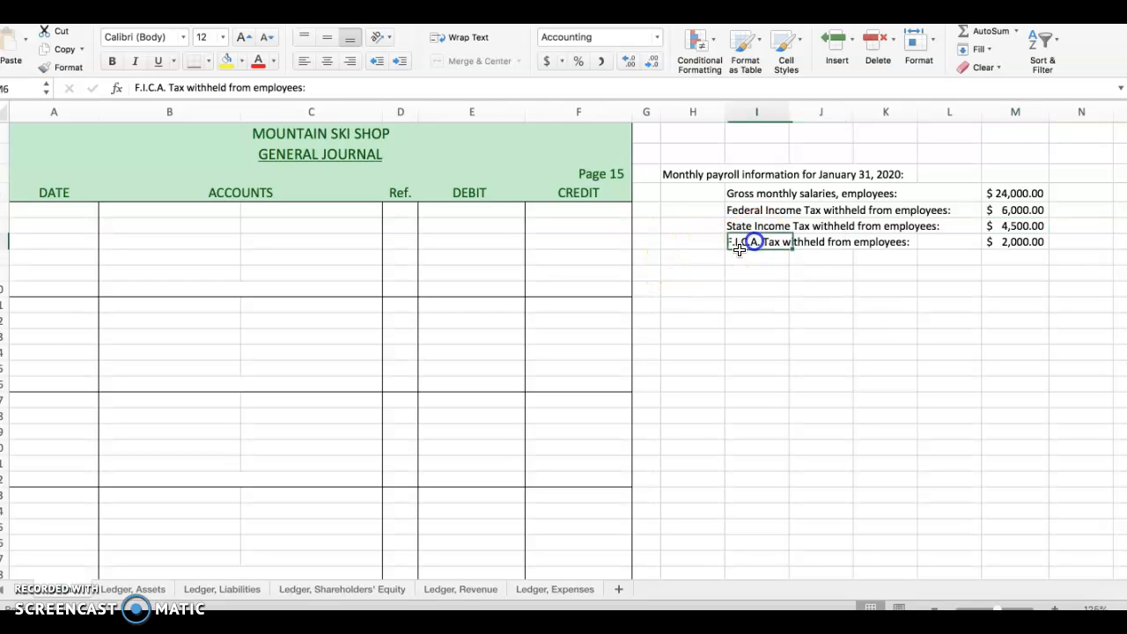
left_click_drag(747, 243, 898, 249)
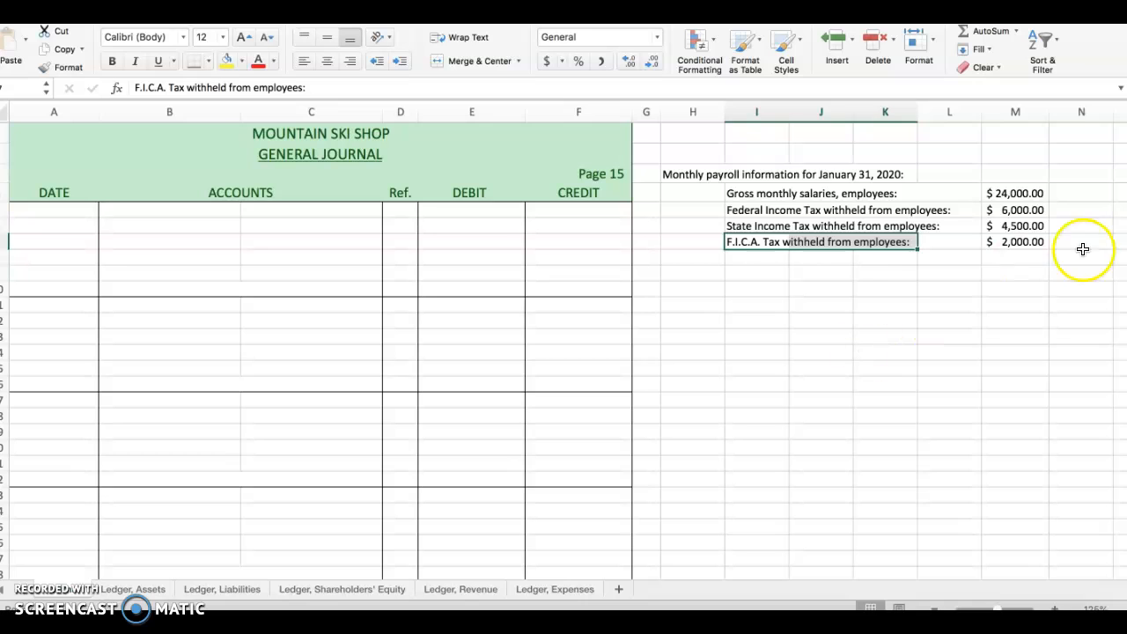
left_click(1033, 242)
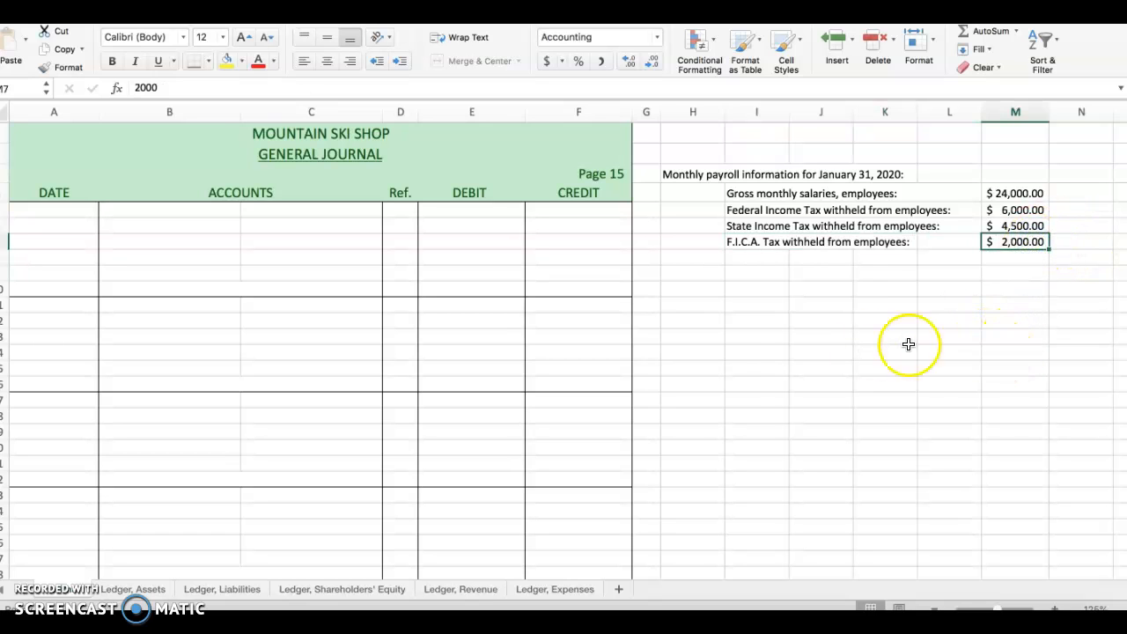
Enter the date 1/31/20 on the first line of the general journal
left_click(77, 212)
type("1/31/19")
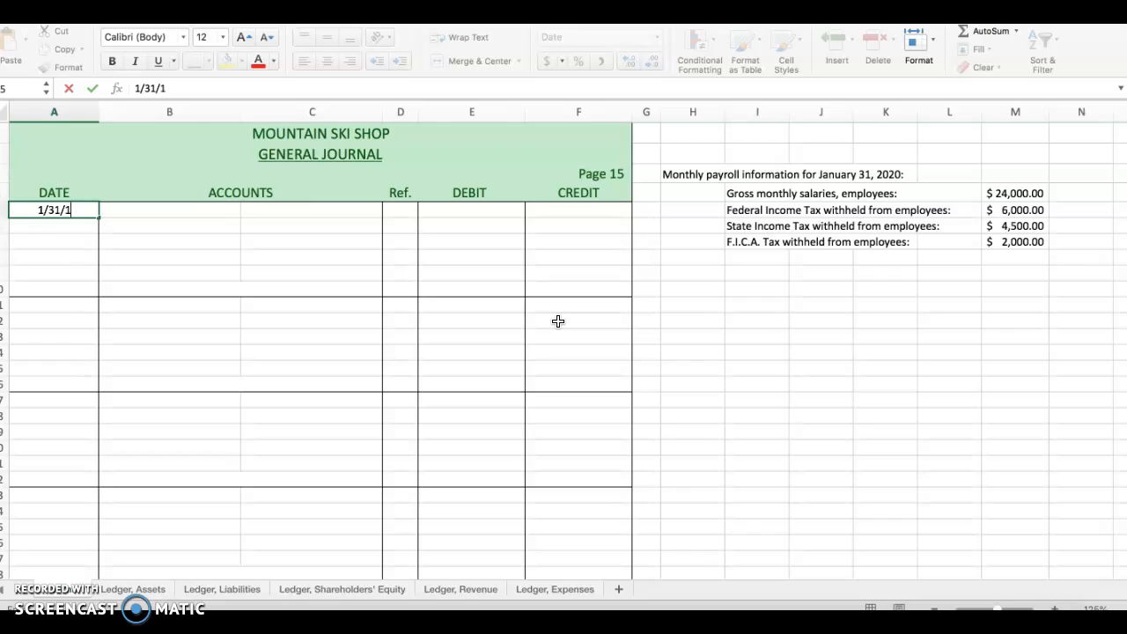
key("BackSpace")
key("BackSpace")
type("20")
key("Tab")
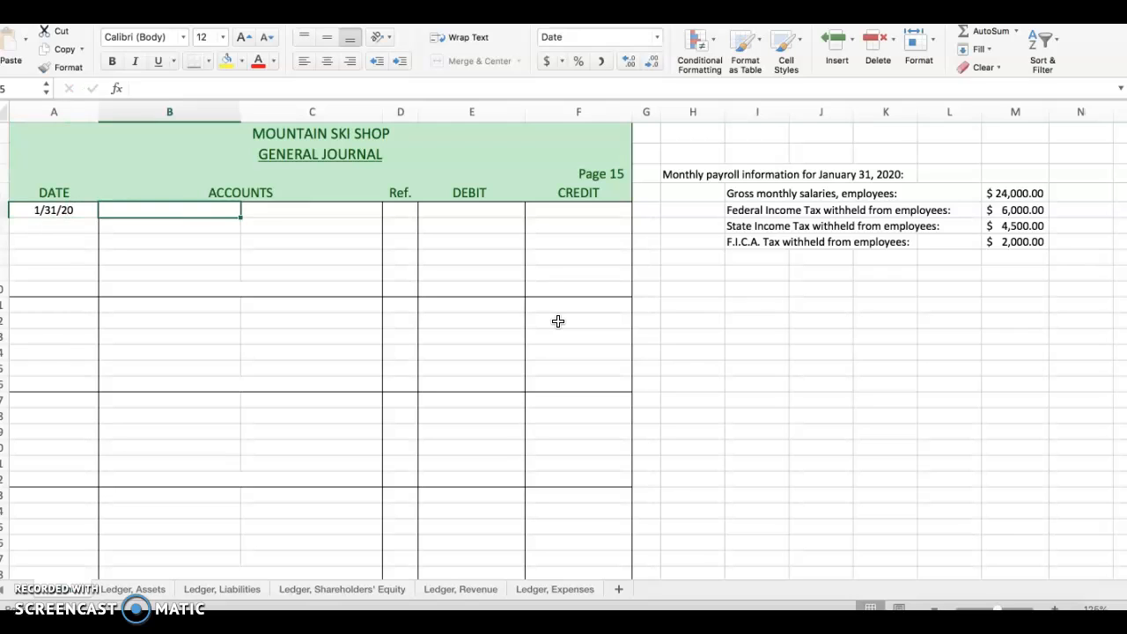
Enter Salaries Expense as the account on the dated journal line with a debit of 24000
type("Salaries Expense")
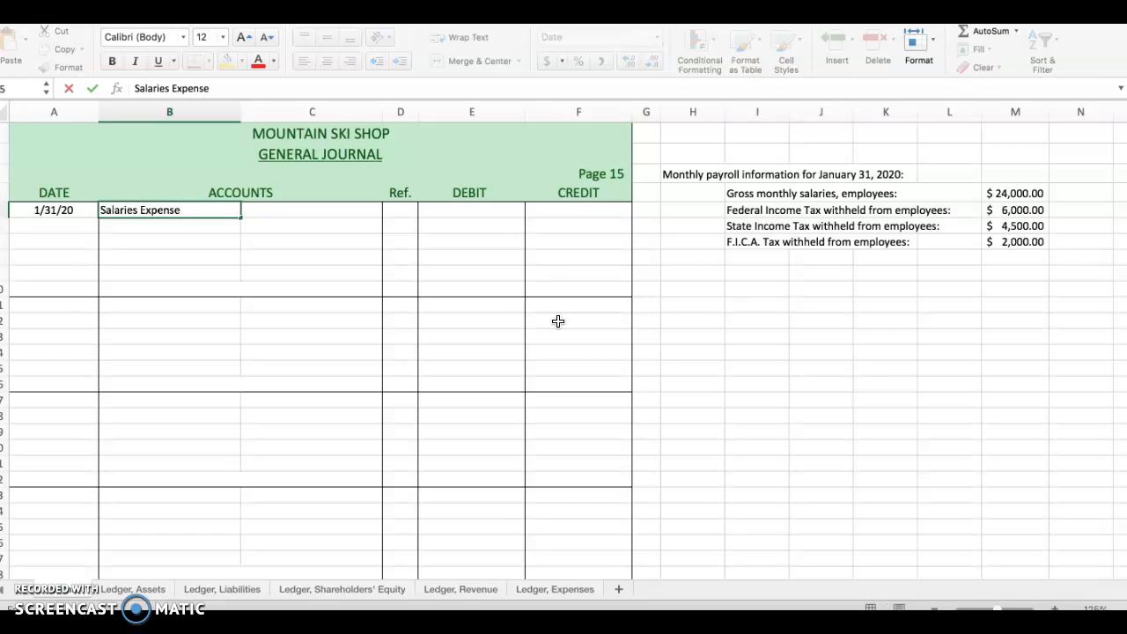
key("Tab")
key("Tab")
key("Tab")
type("24000")
key("Return")
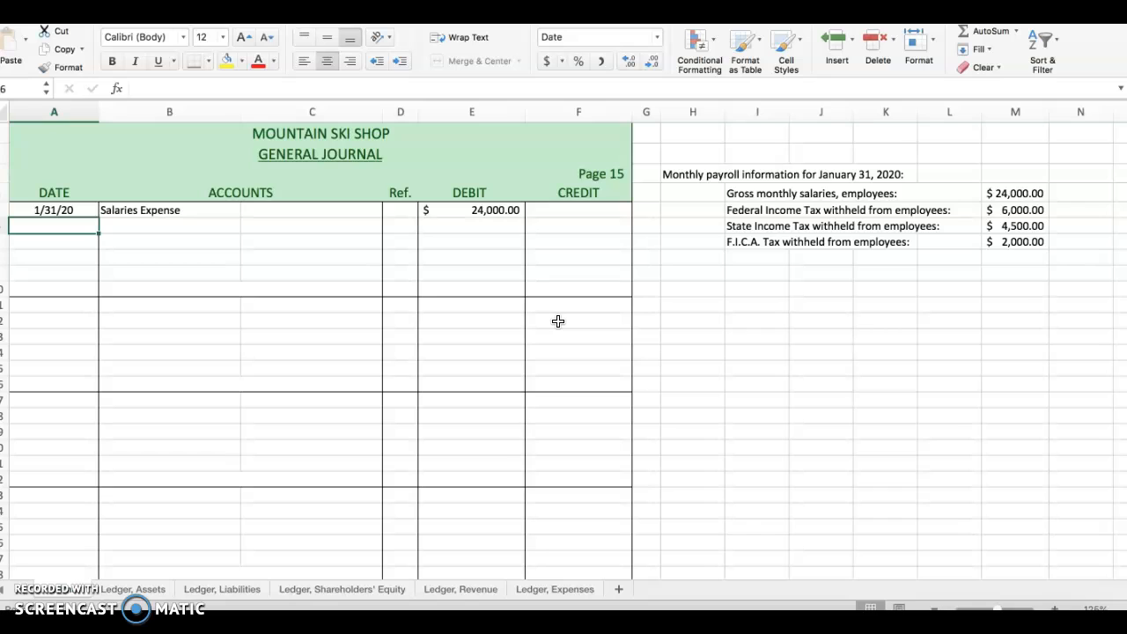
Add Federal Inc. Tax Payable as an indented account below Salaries Expense with a credit of 6000
key("Tab")
key("Tab")
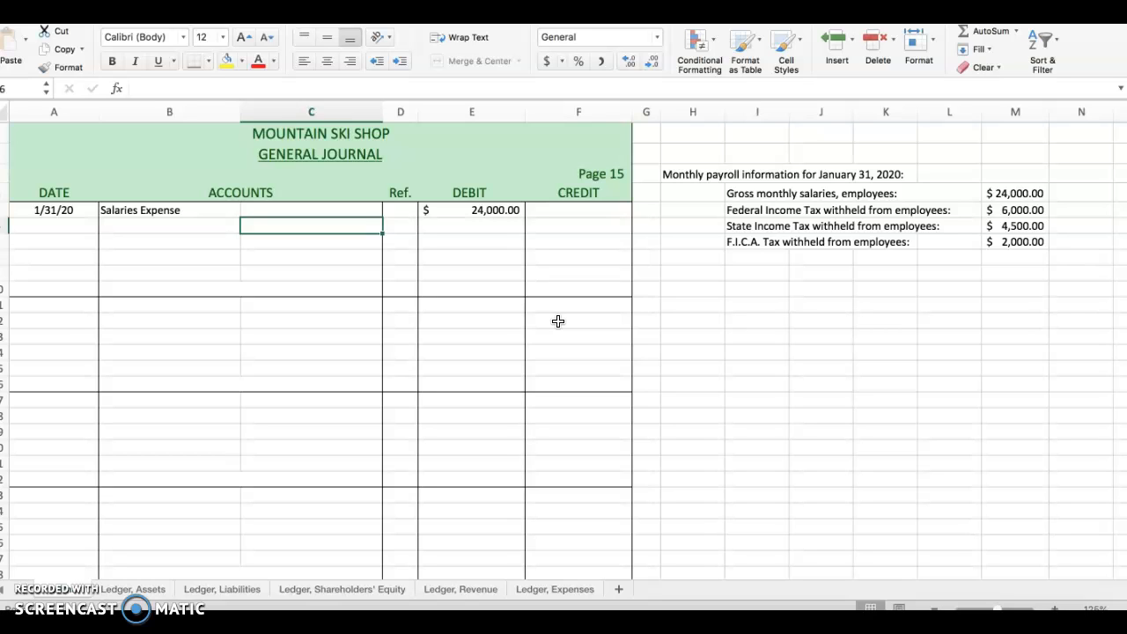
type("Federal Inc")
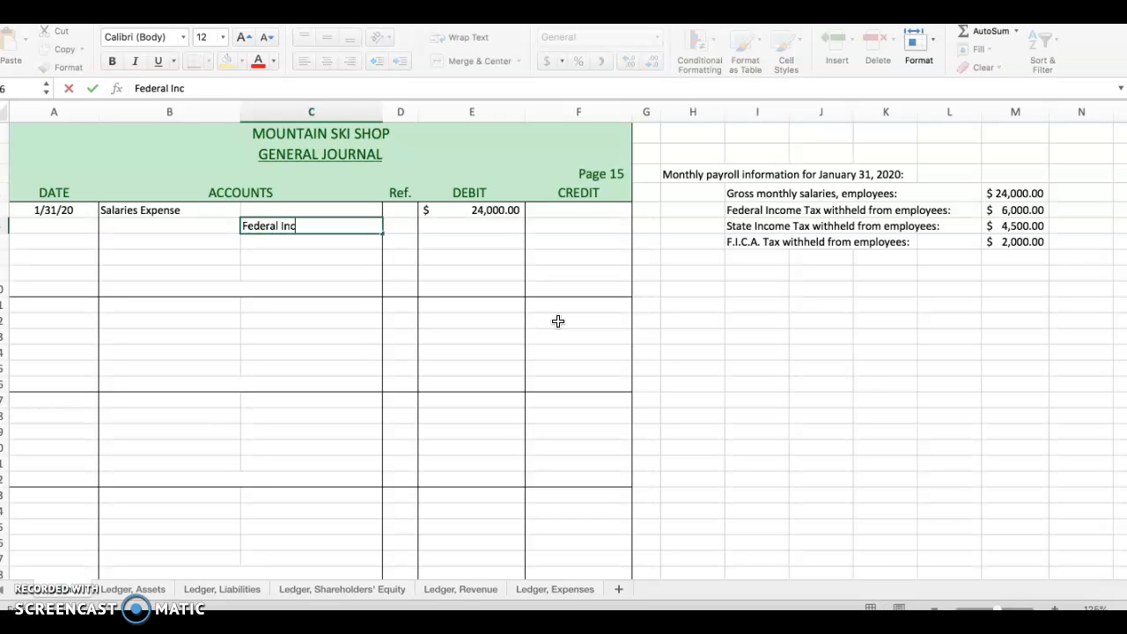
type(". Tax Payable")
key("Tab")
key("Tab")
key("Tab")
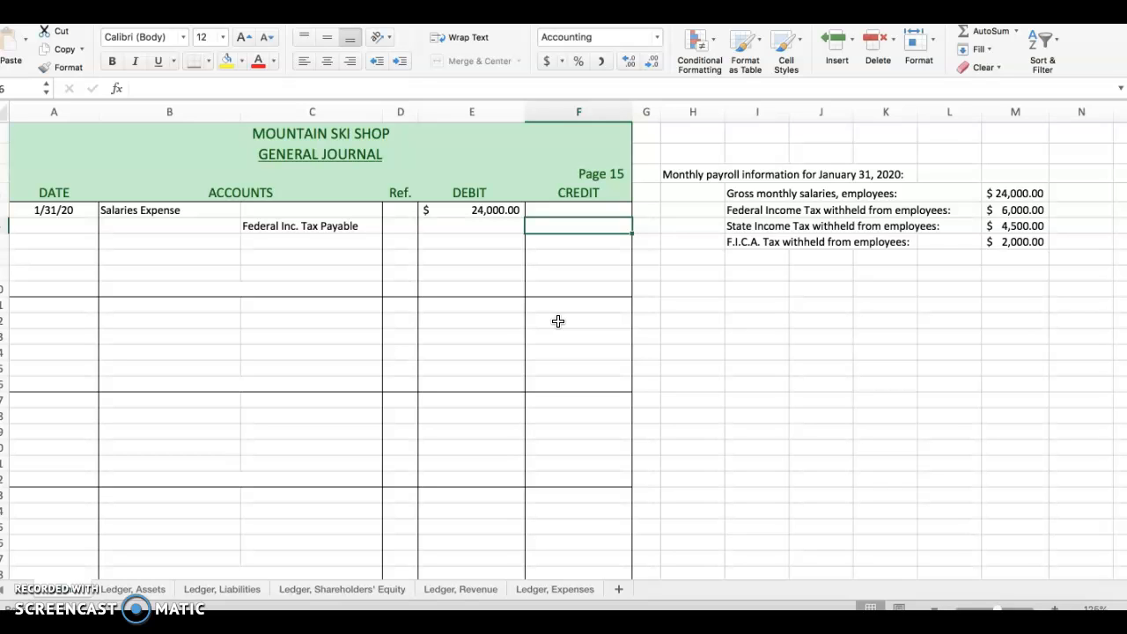
type("6000")
key("Return")
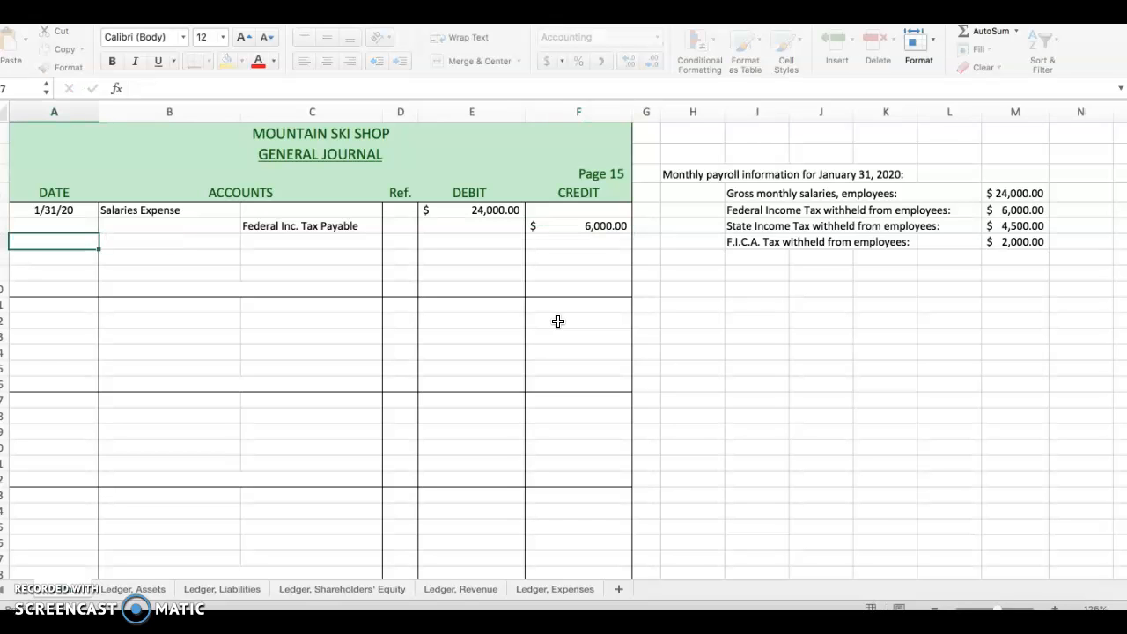
Add the state income tax payable account, indented below the federal one, with a credit of 4500
key("Tab")
key("Tab")
type("Sa")
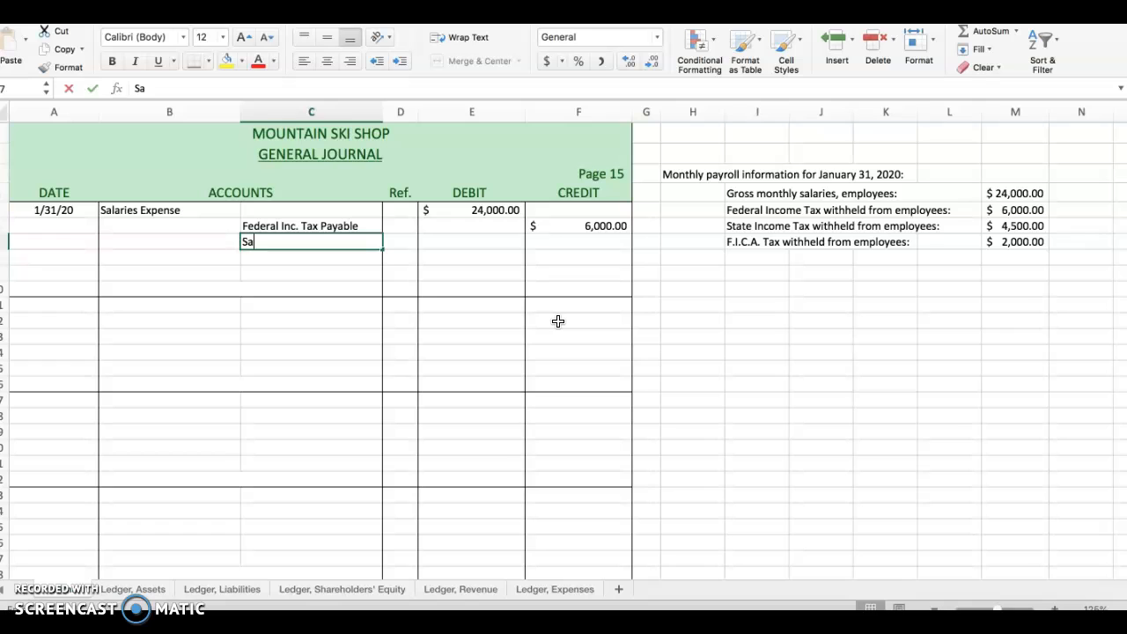
type("te Inc")
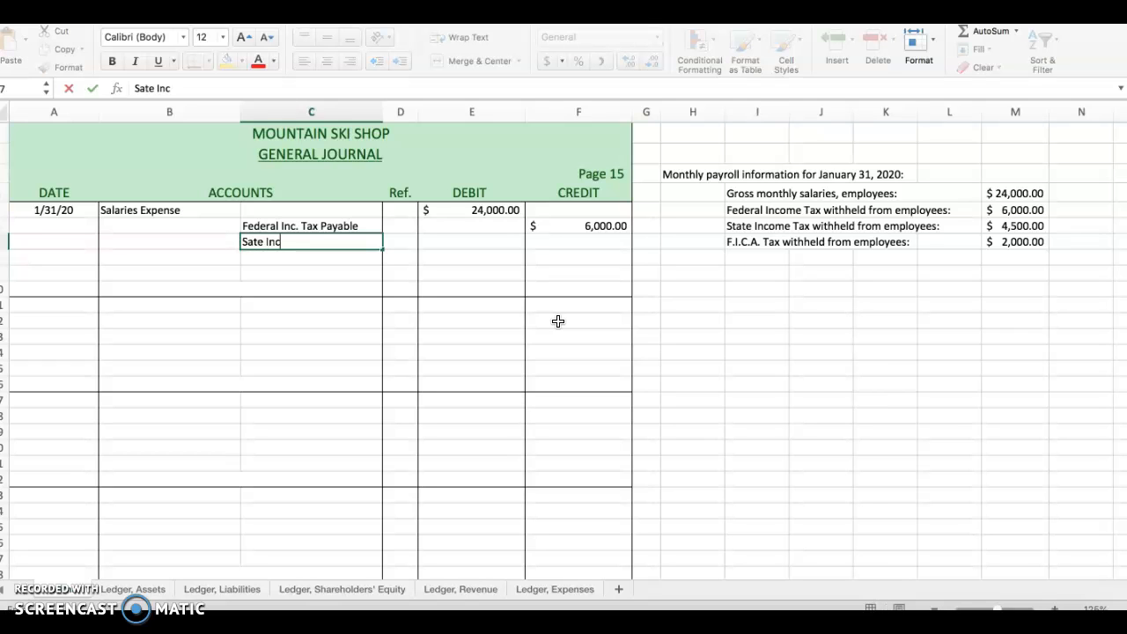
type(". Tax Payable")
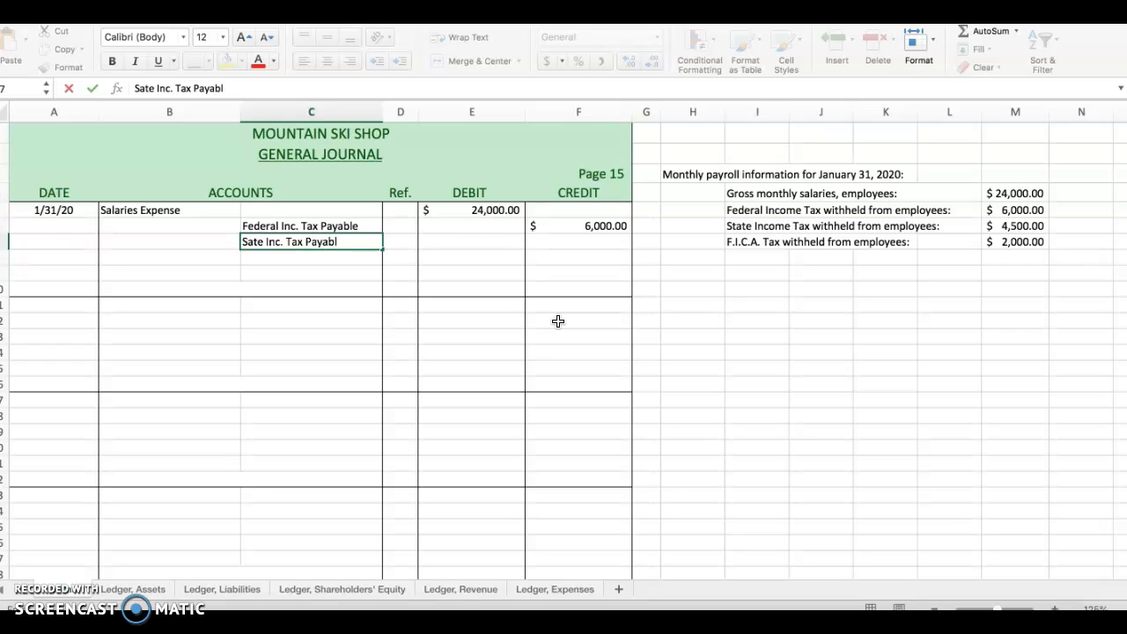
key("Tab")
key("Tab")
key("Tab")
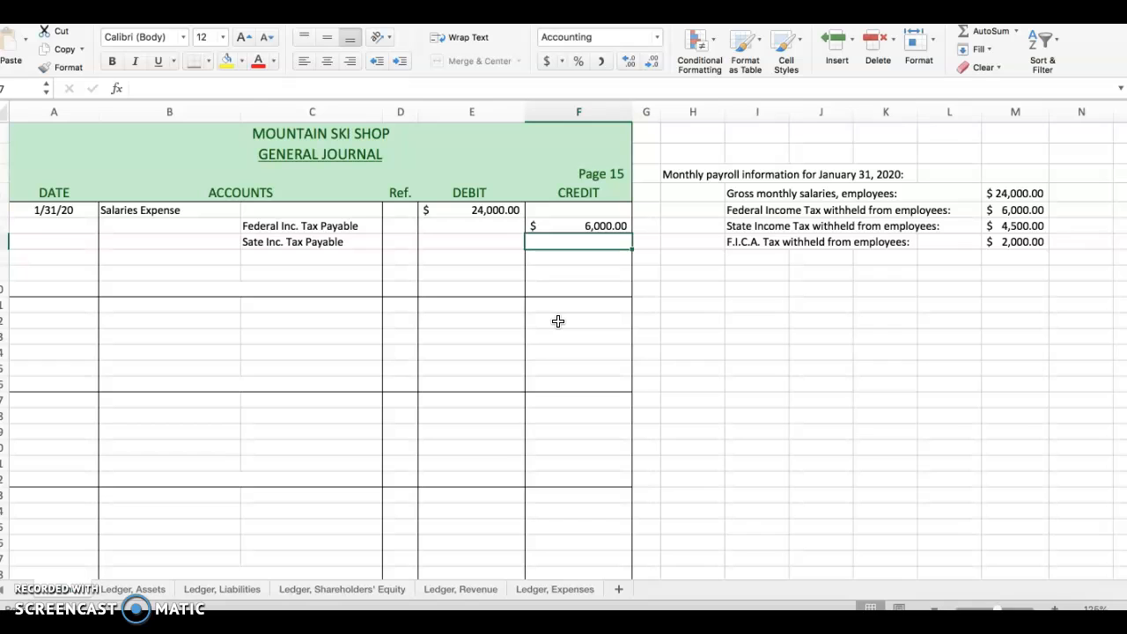
type("4500")
key("Return")
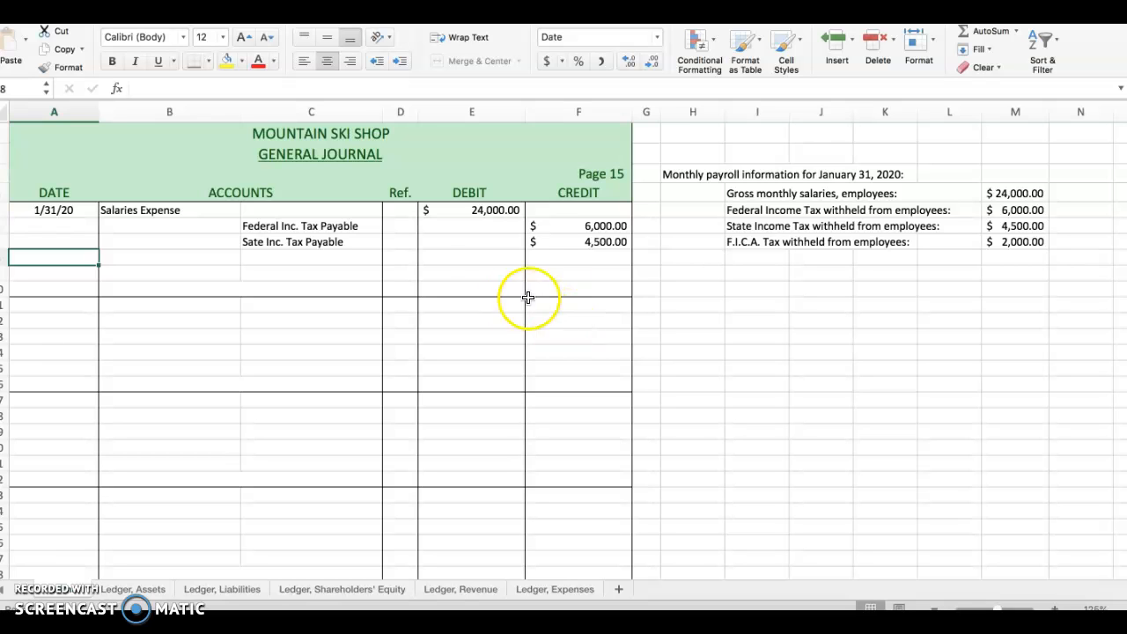
Correct the misspelled account name in C7 to State Inc. Tax Payable
left_click(291, 241)
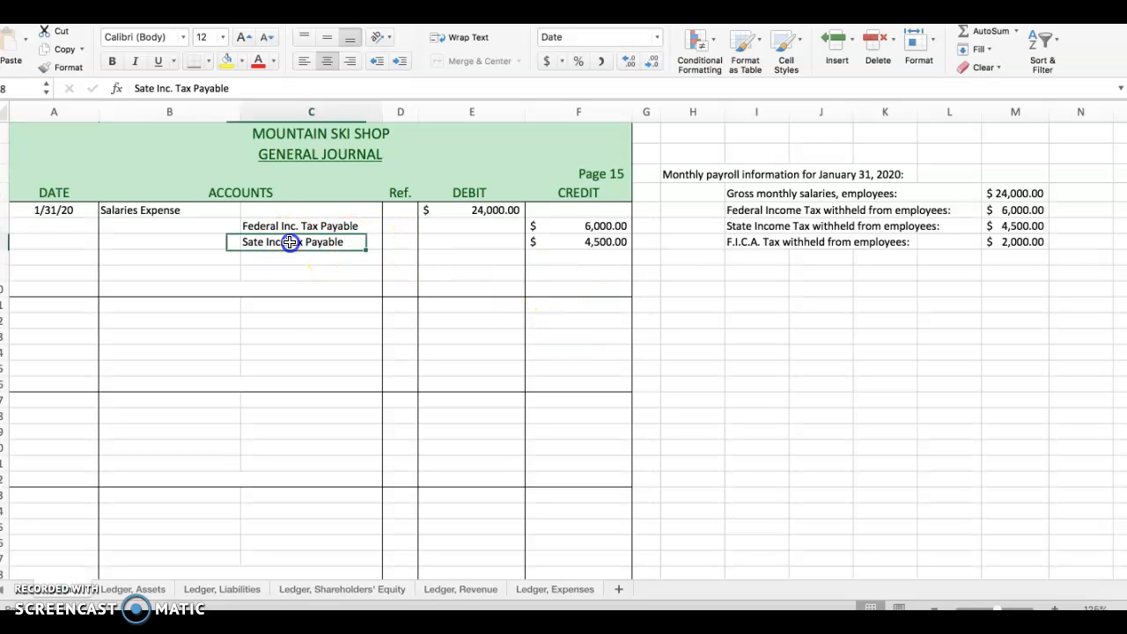
left_click(139, 88)
type("t")
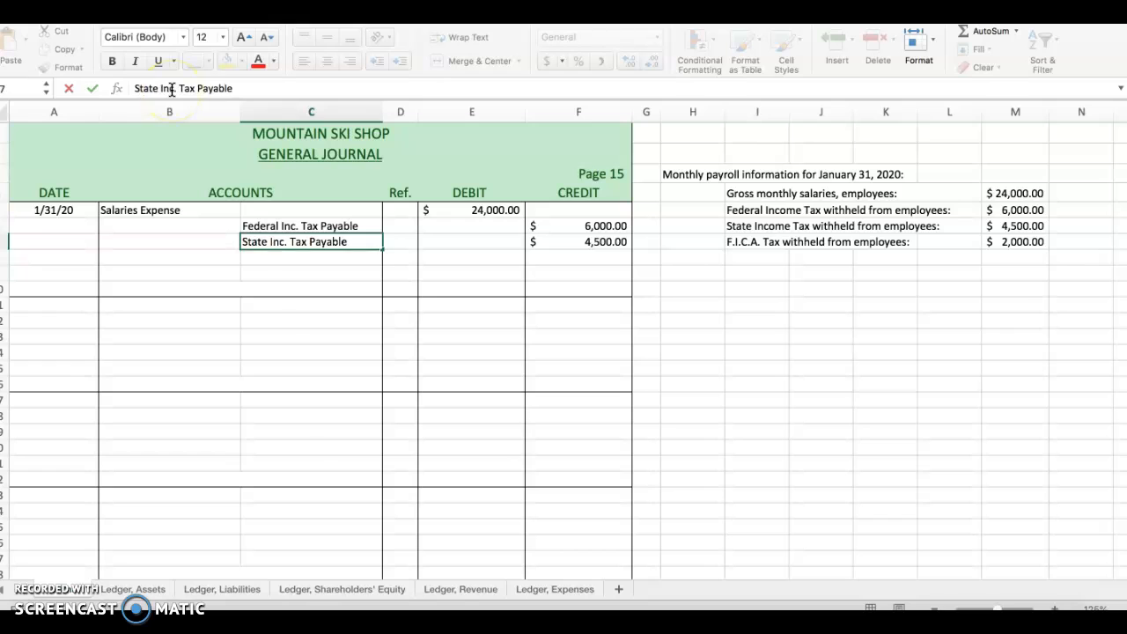
key("Return")
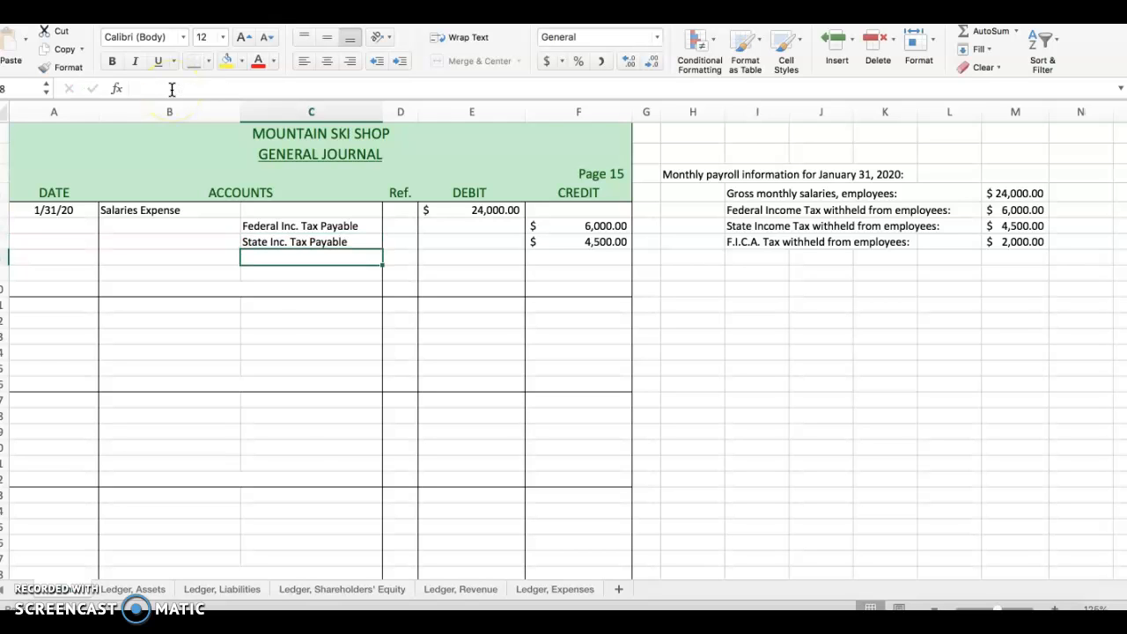
Add F.I.C.A. Tax Payable below the state tax account with a credit of 2000
type("F.")
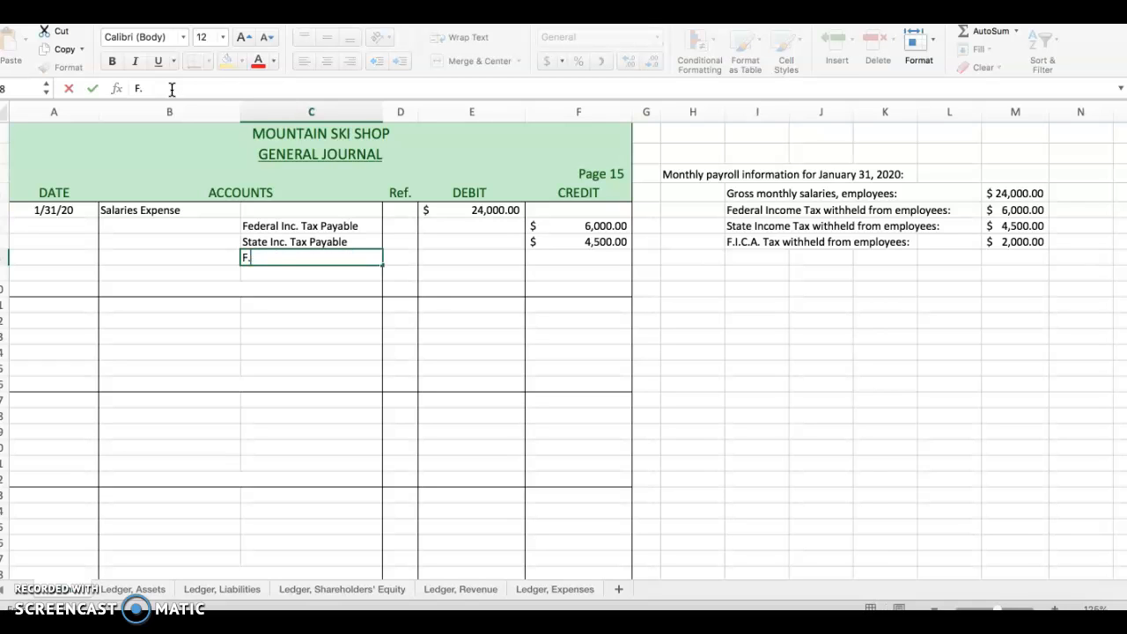
type("I.C.A. Tax Payable")
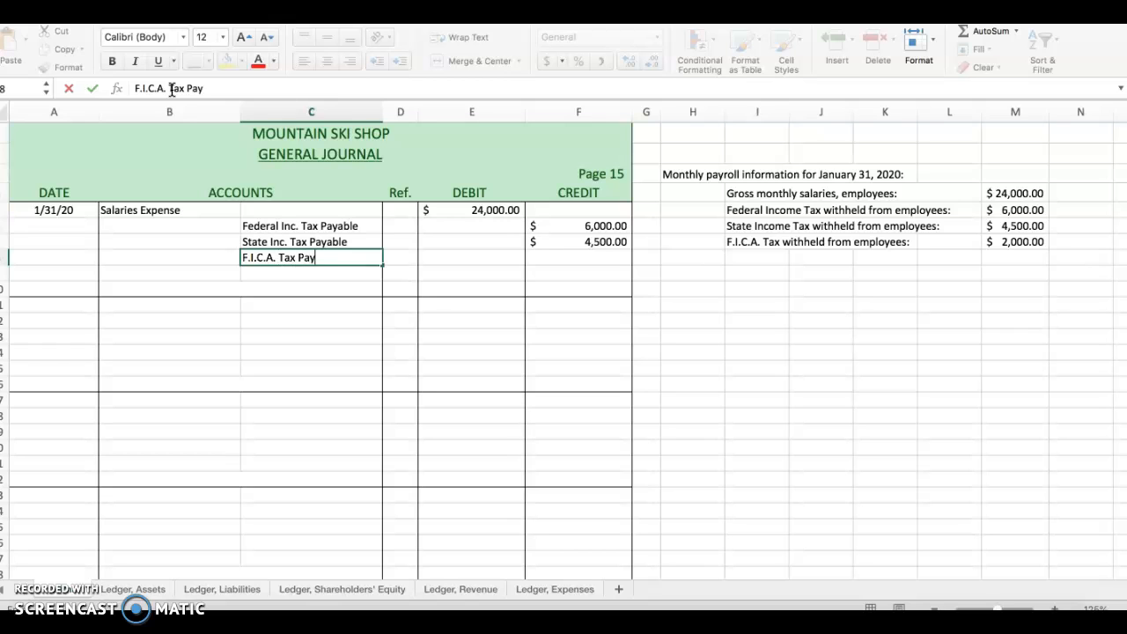
key("Tab")
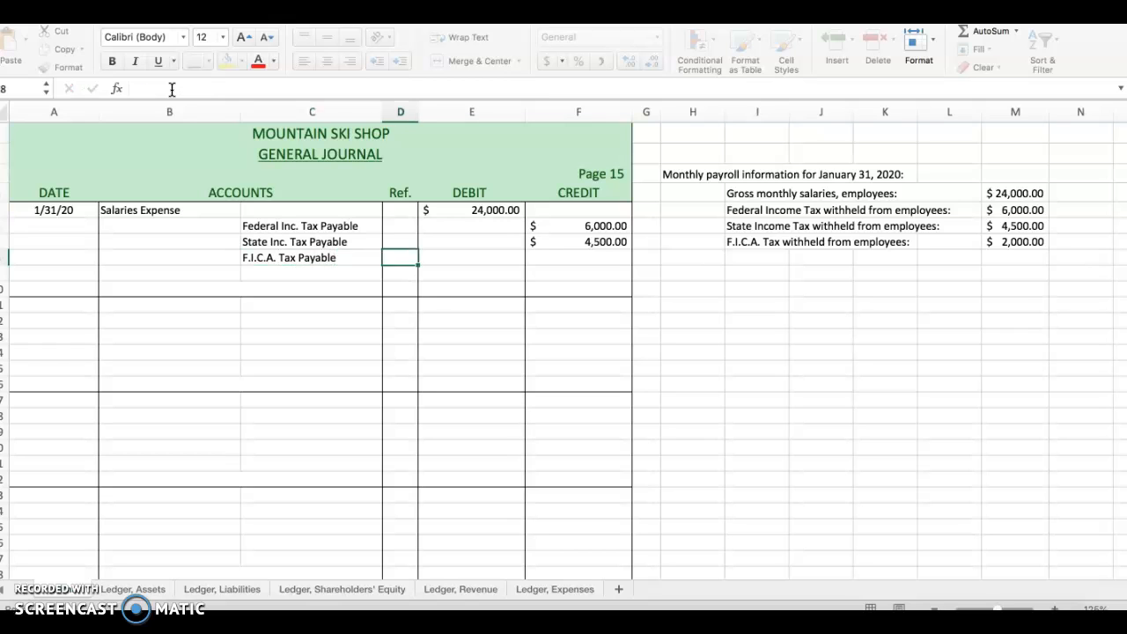
key("Tab")
key("Tab")
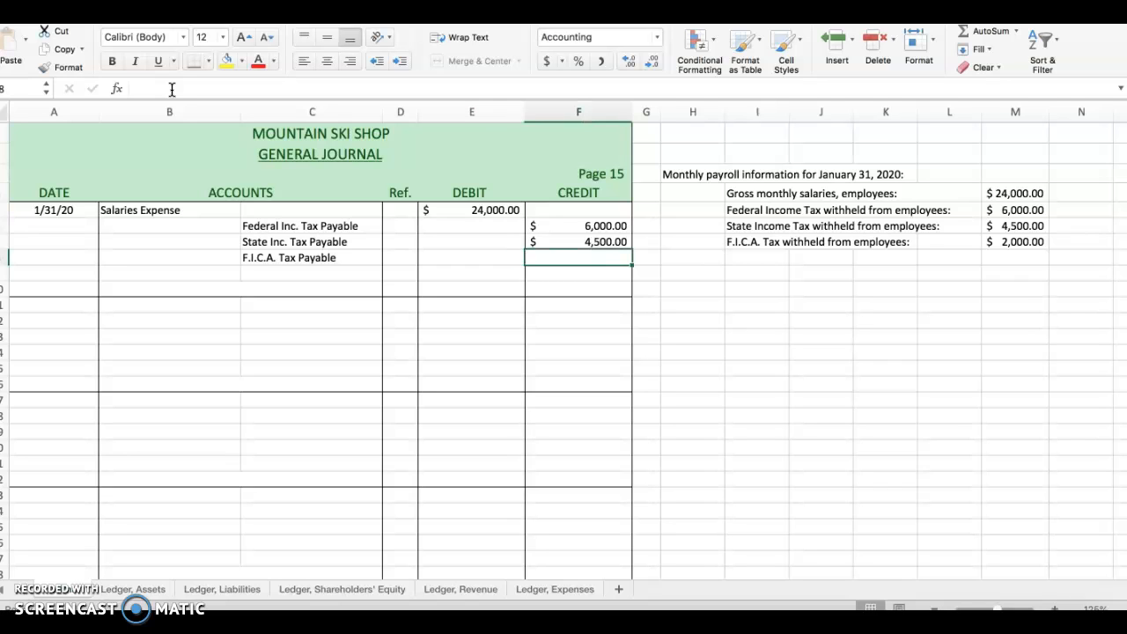
type("2000")
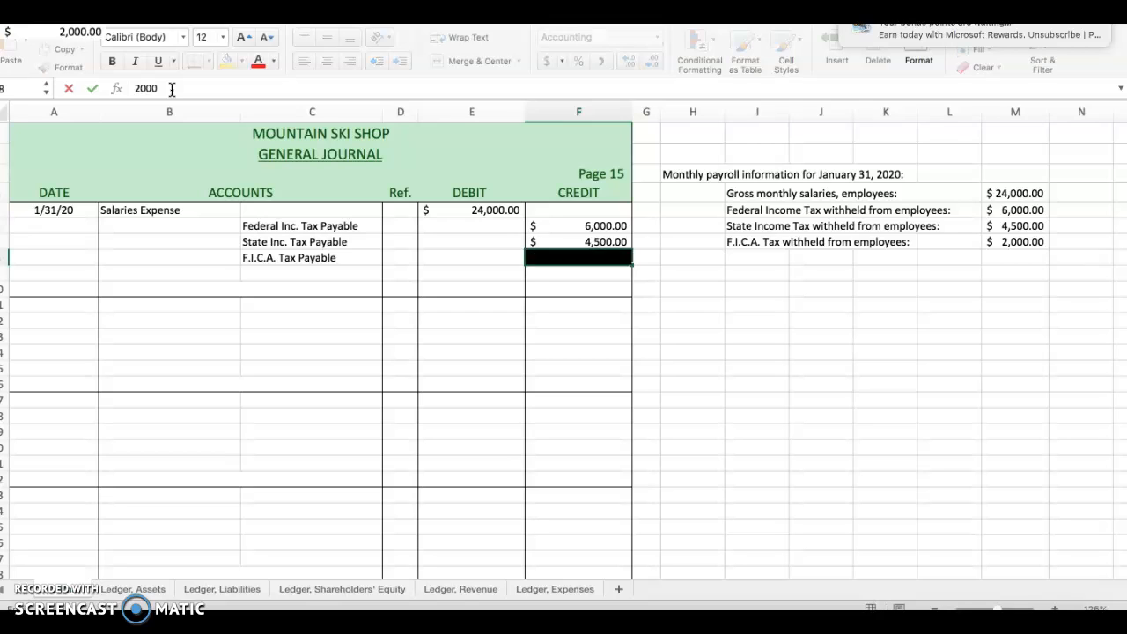
key("Return")
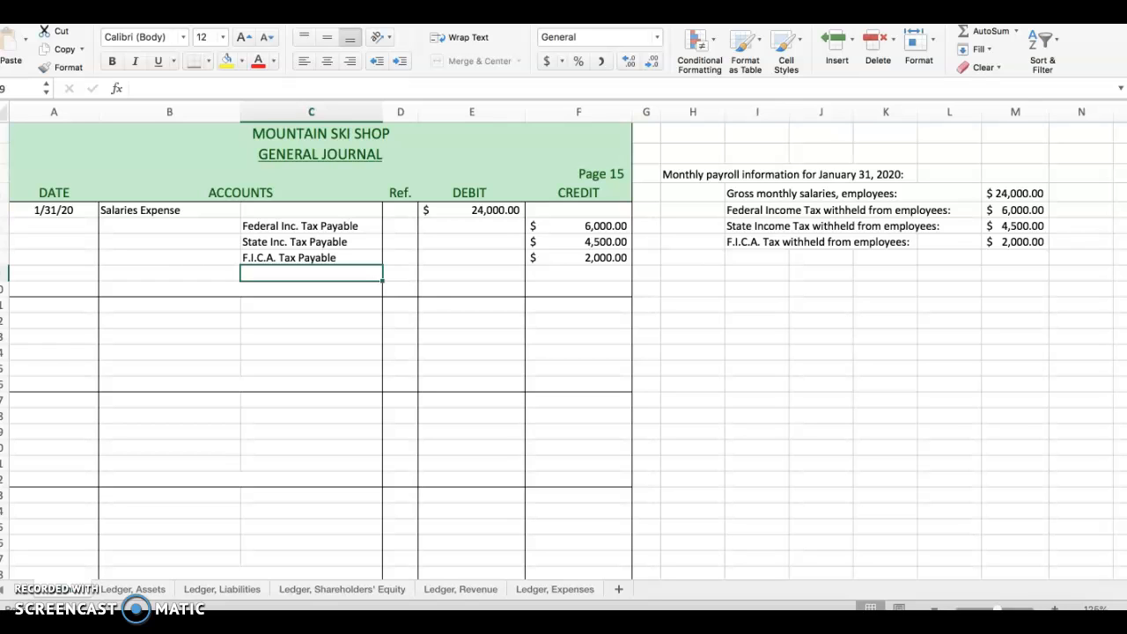
Add Cash as an indented account below F.I.C.A. Tax Payable with a credit of 11500
type("Cash")
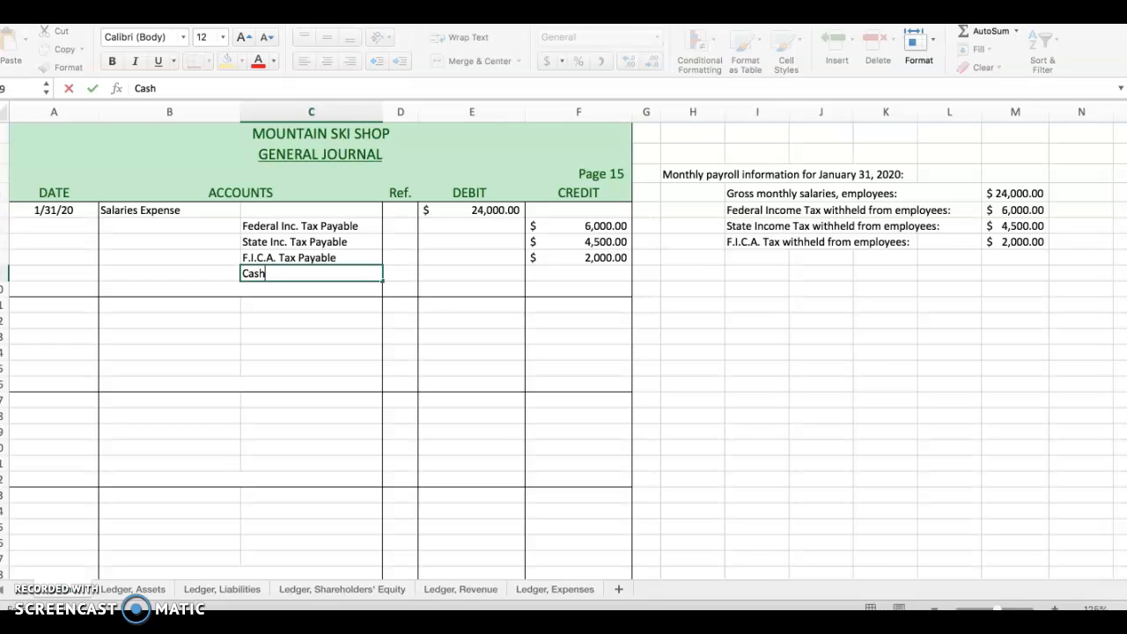
key("Tab")
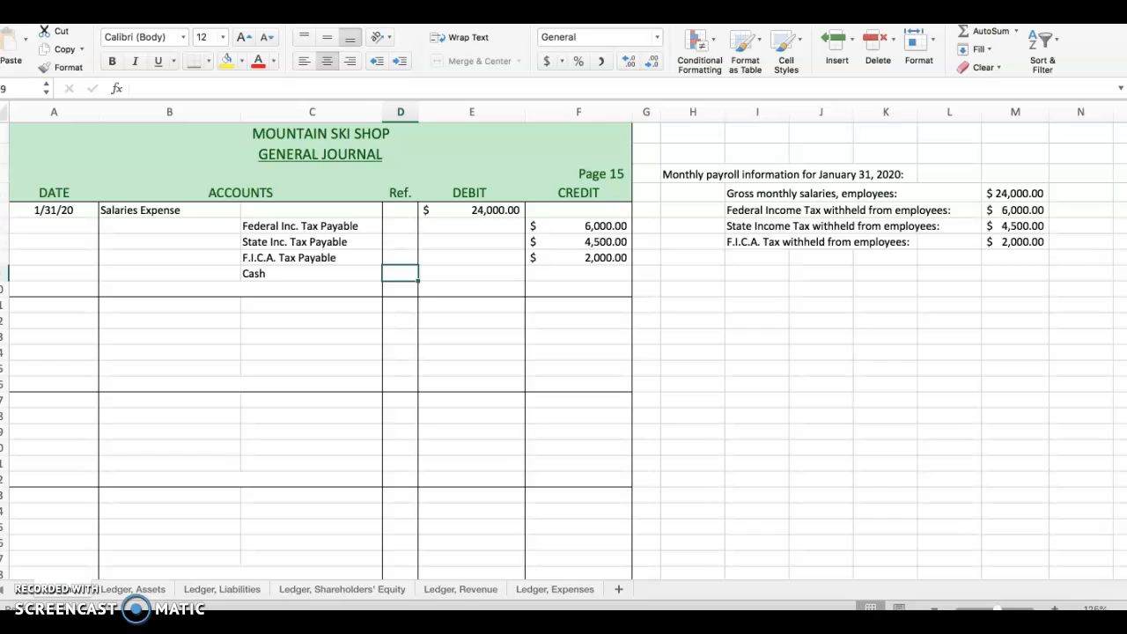
key("Tab")
key("Tab")
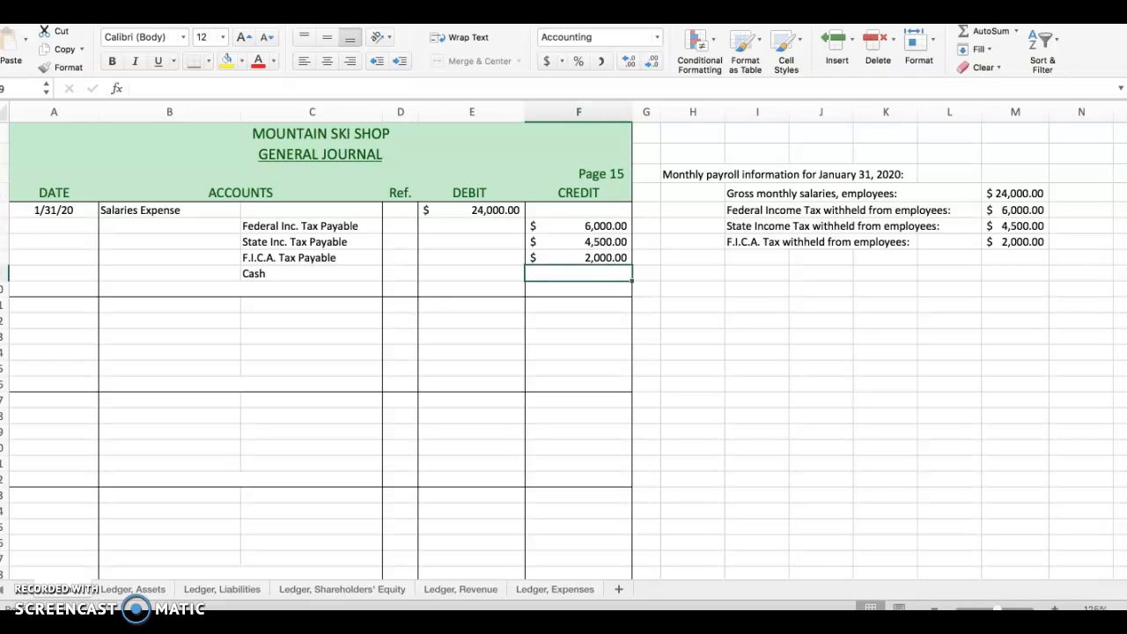
type("11500")
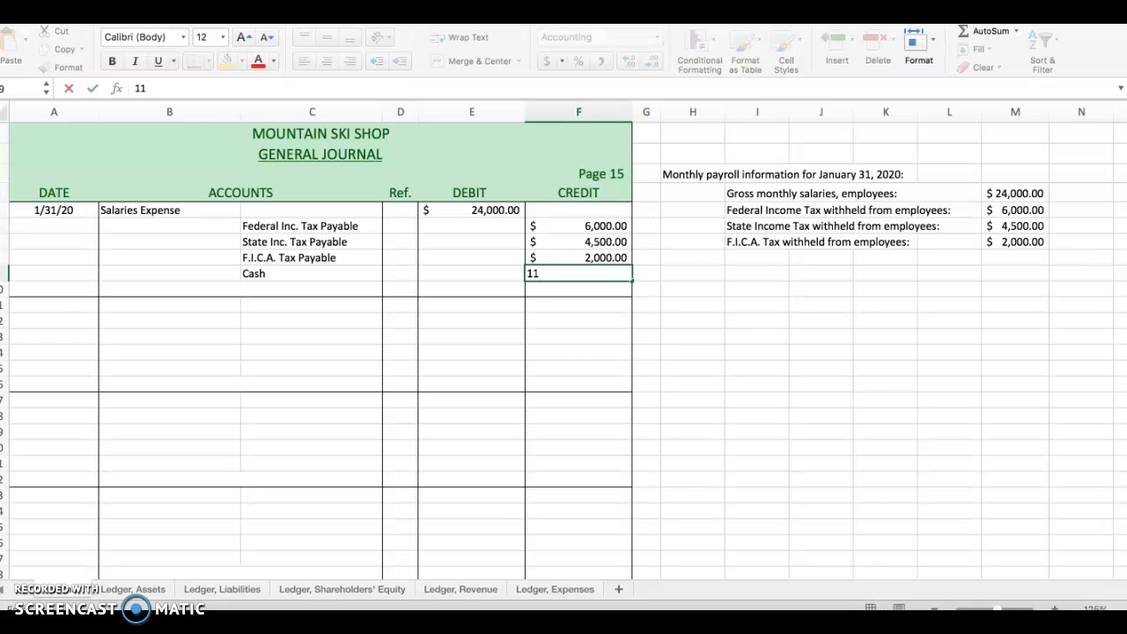
key("Return")
key("Return")
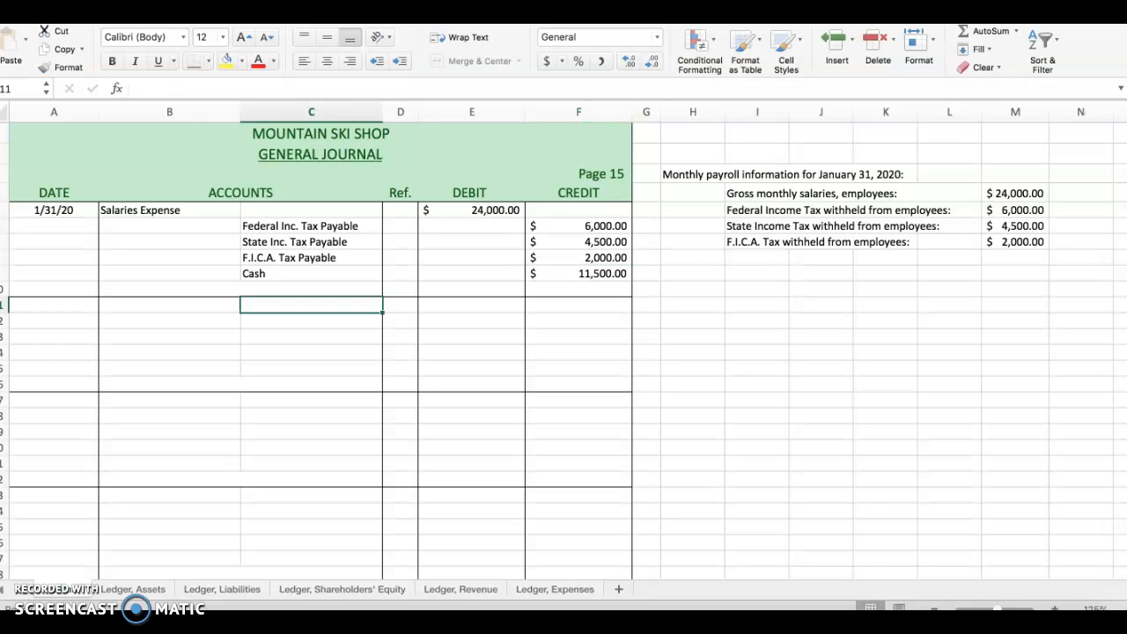
Check the total of the tax payable and Cash credits against the Salaries Expense debit in the January 31 entry
key("Up")
key("Right")
key("Right")
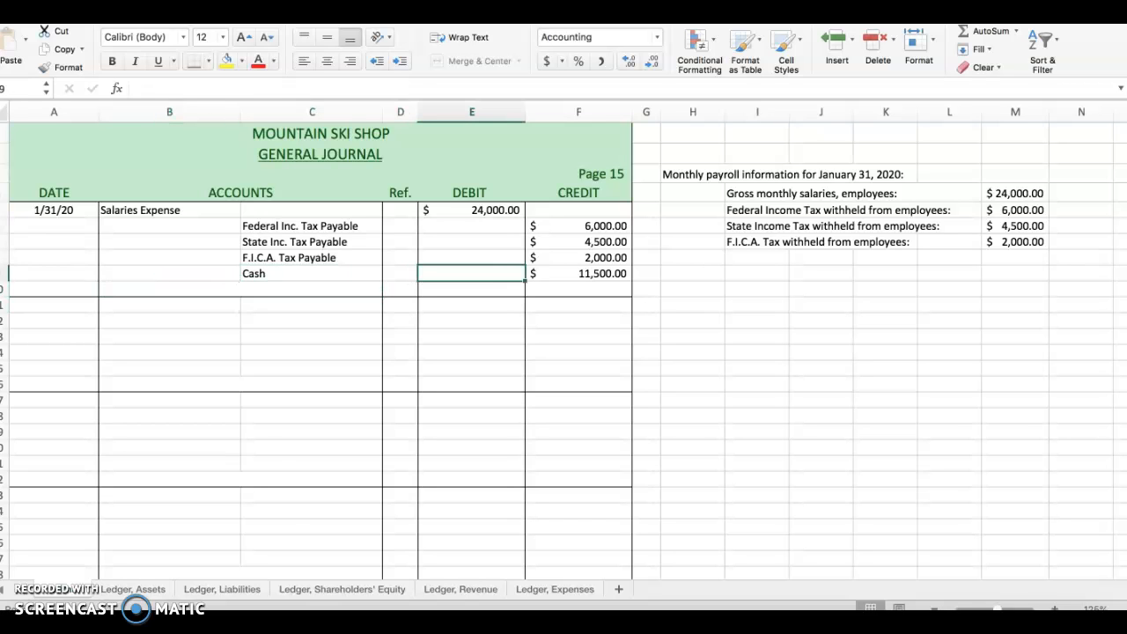
left_click(606, 225)
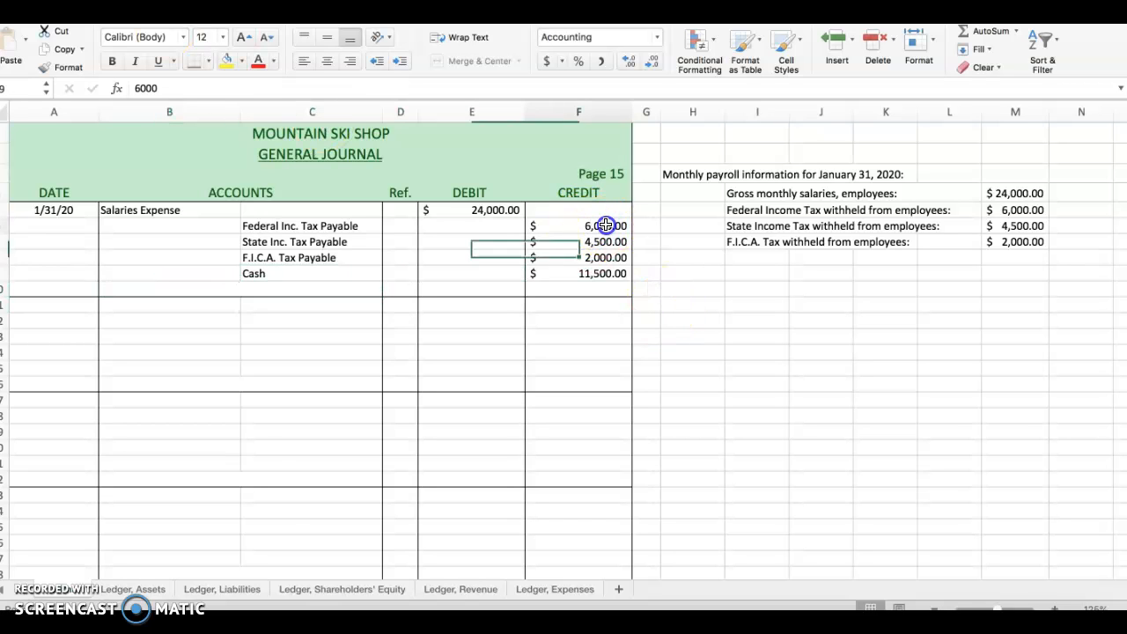
left_click_drag(606, 225, 606, 267)
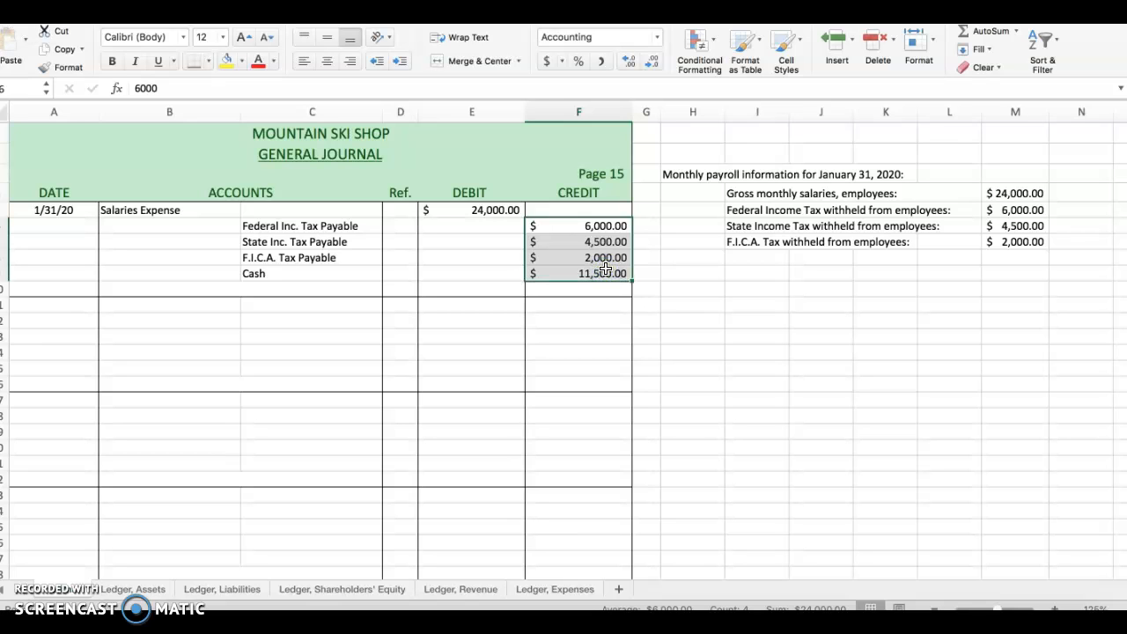
left_click(496, 209, "super")
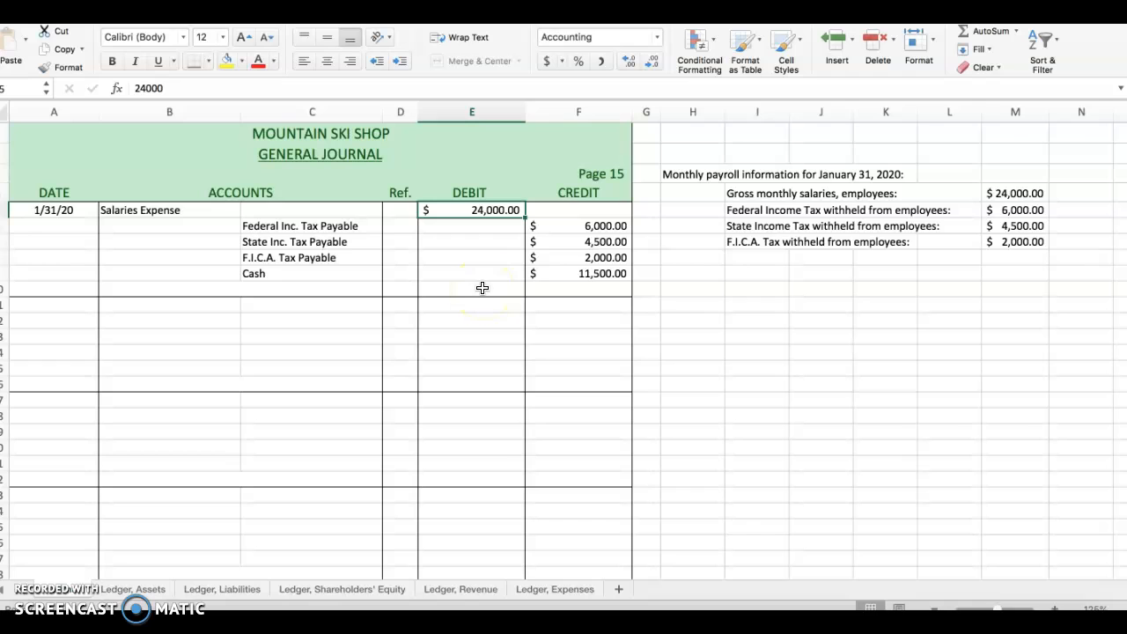
left_click(599, 231)
left_click_drag(599, 234, 603, 256)
left_click(496, 211)
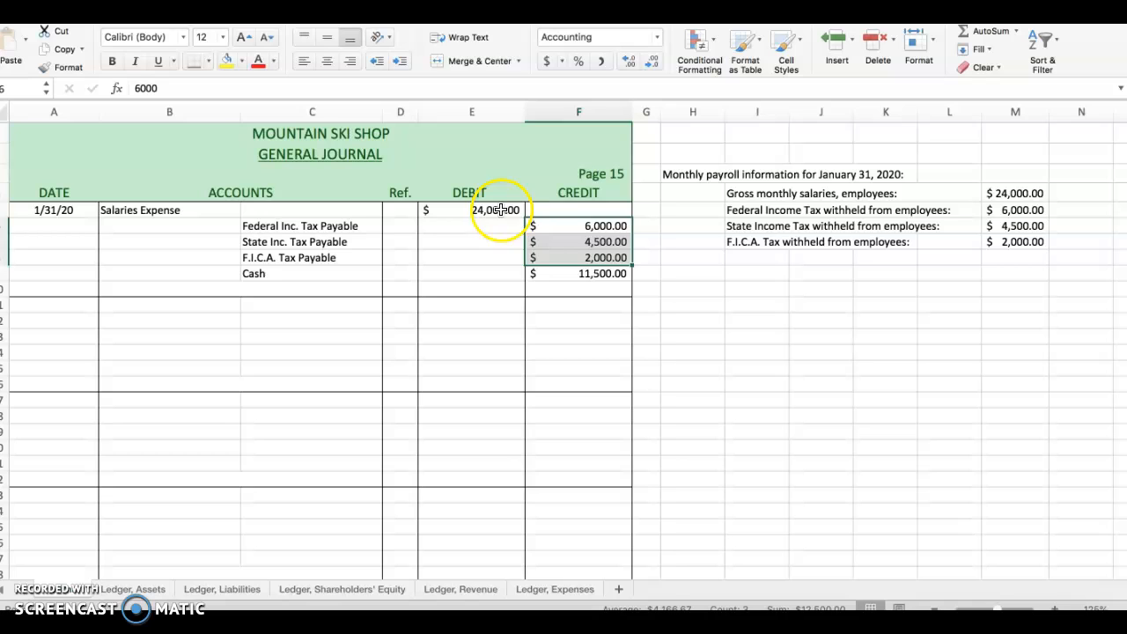
left_click(606, 273)
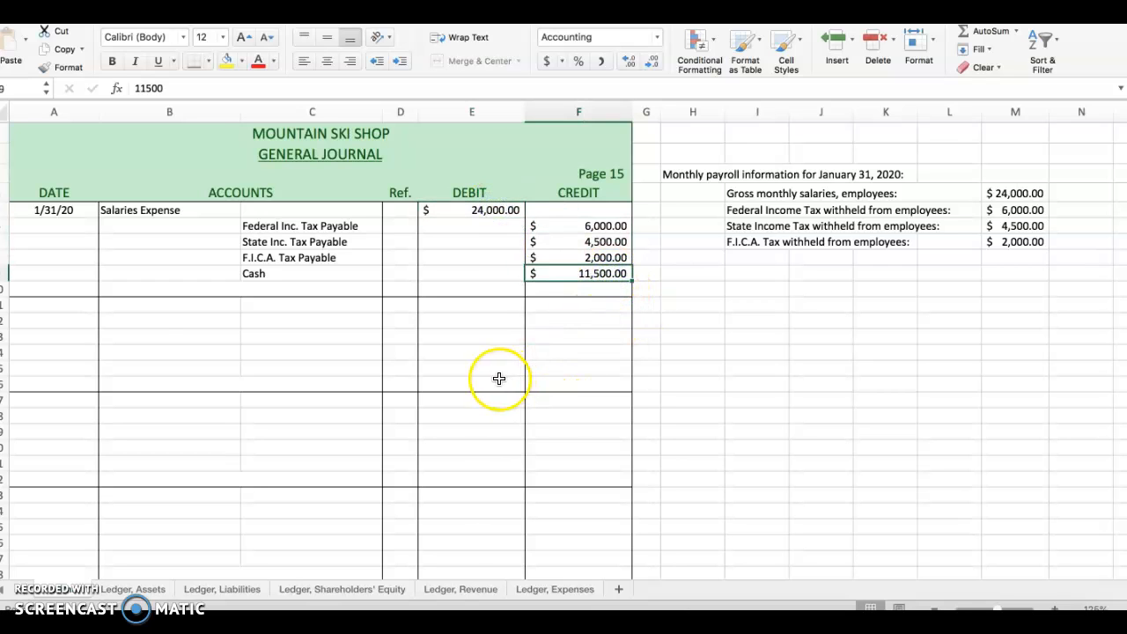
Enter the explanation "Payroll checks issued" in the merged accounts cell below the Cash line
left_click(164, 290)
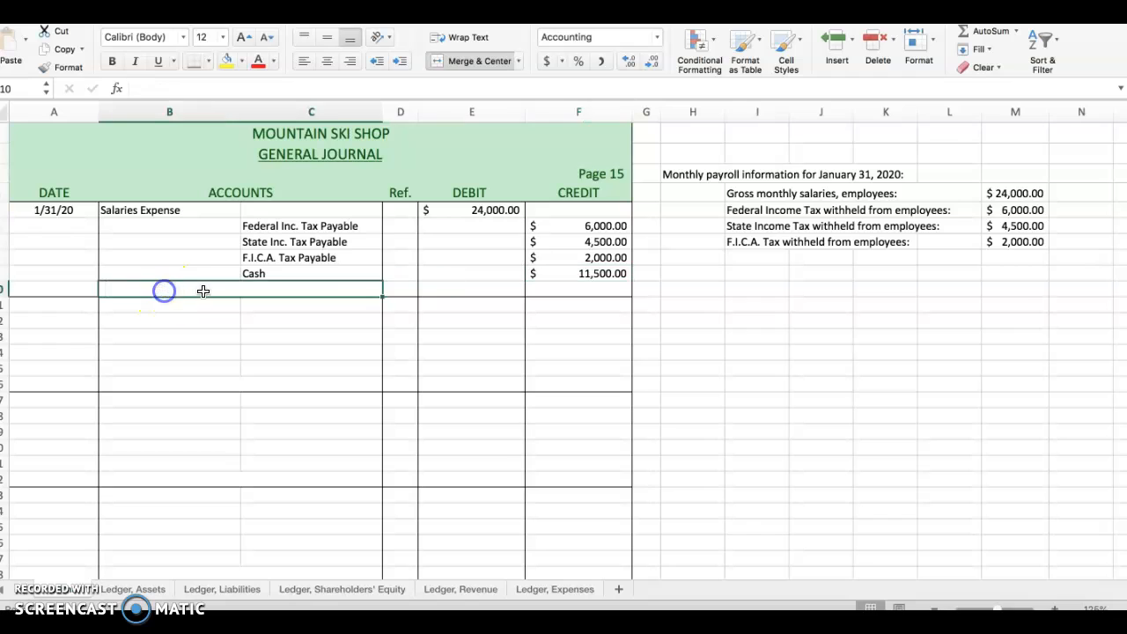
type("Paay")
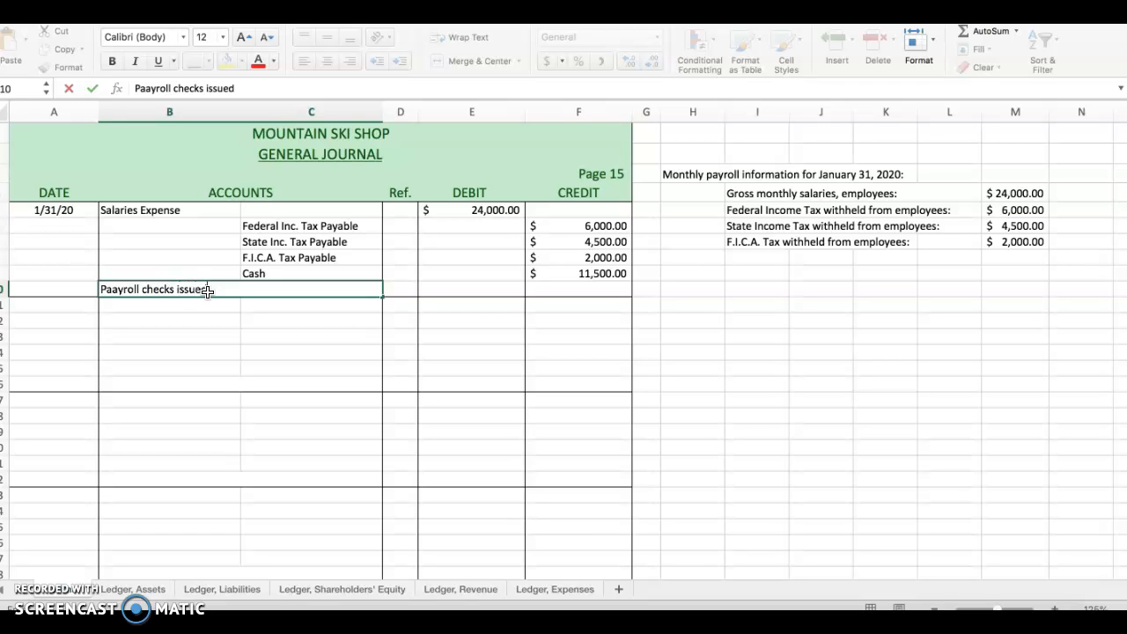
key("Return")
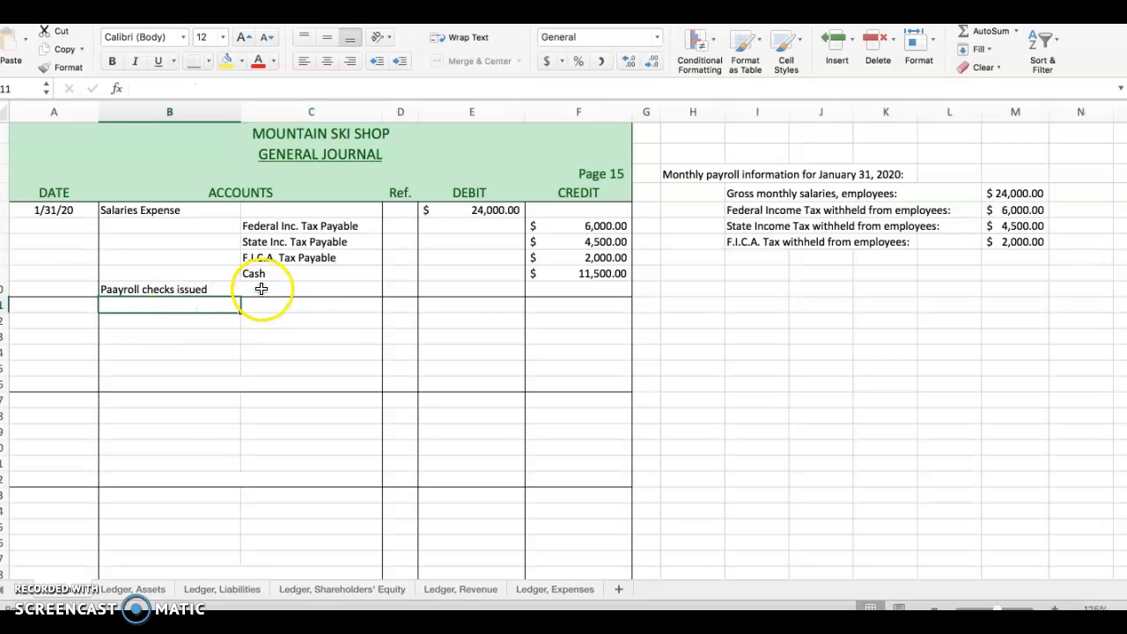
left_click(262, 288)
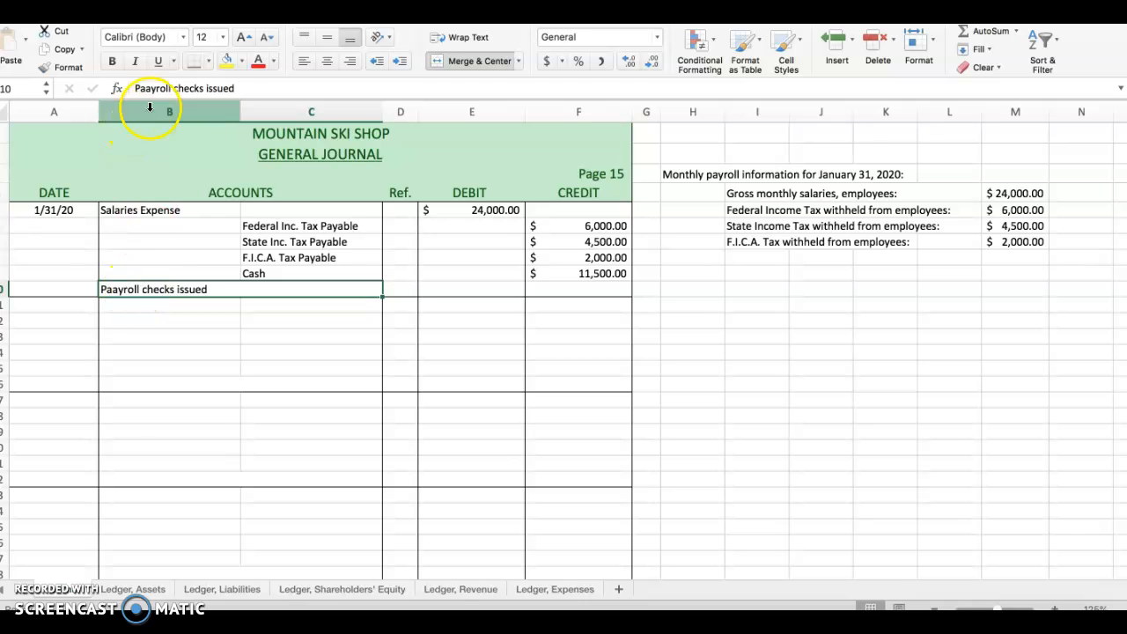
left_click(162, 88)
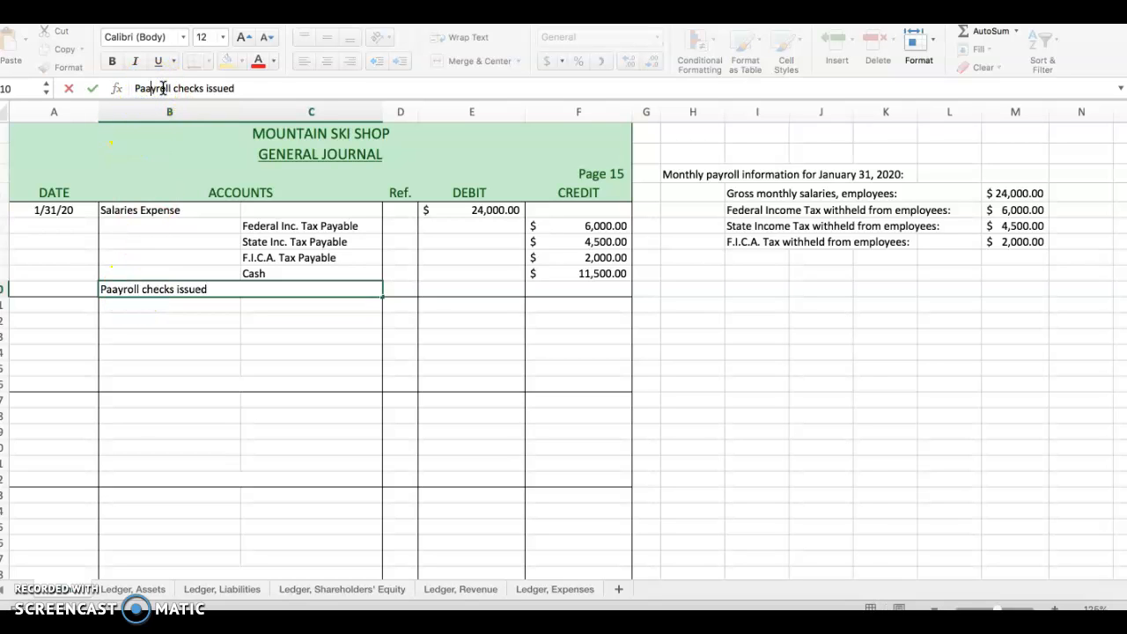
key("BackSpace")
key("Return")
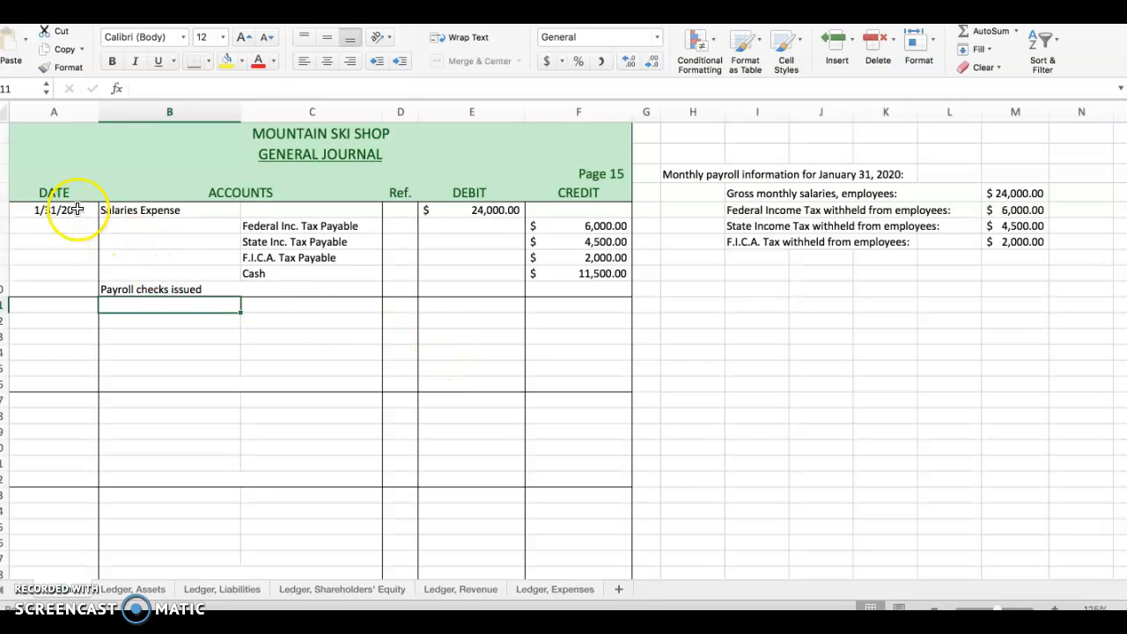
Post the salaries debit to the Salaries Expense account in the expenses ledger, dated 1/31/20 with a debit of 24000
left_click(53, 132)
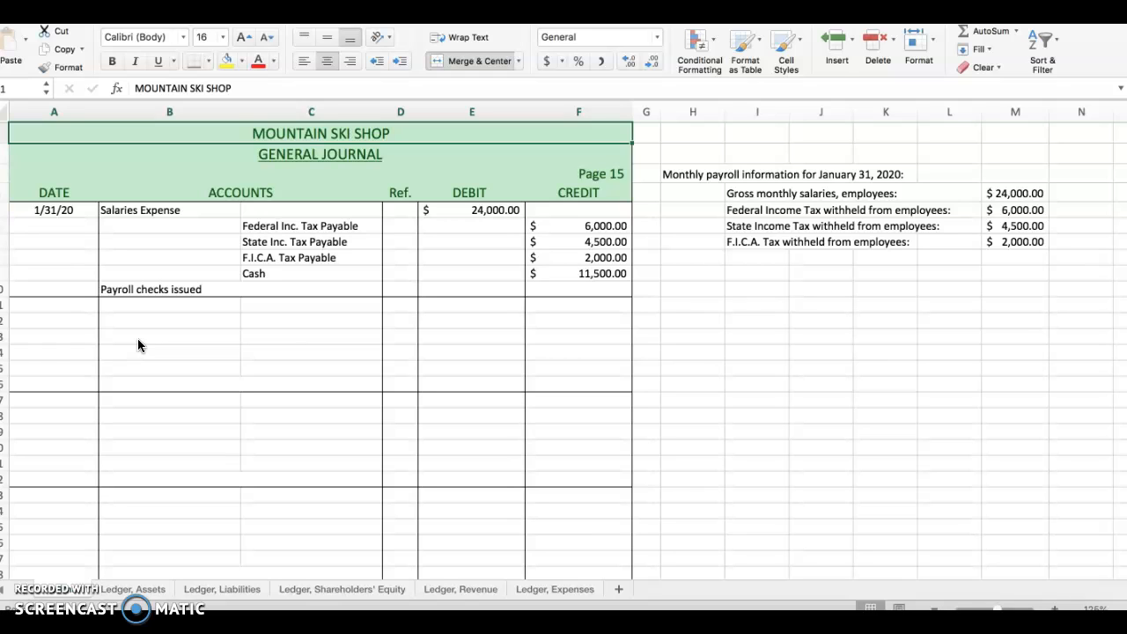
left_click(406, 214)
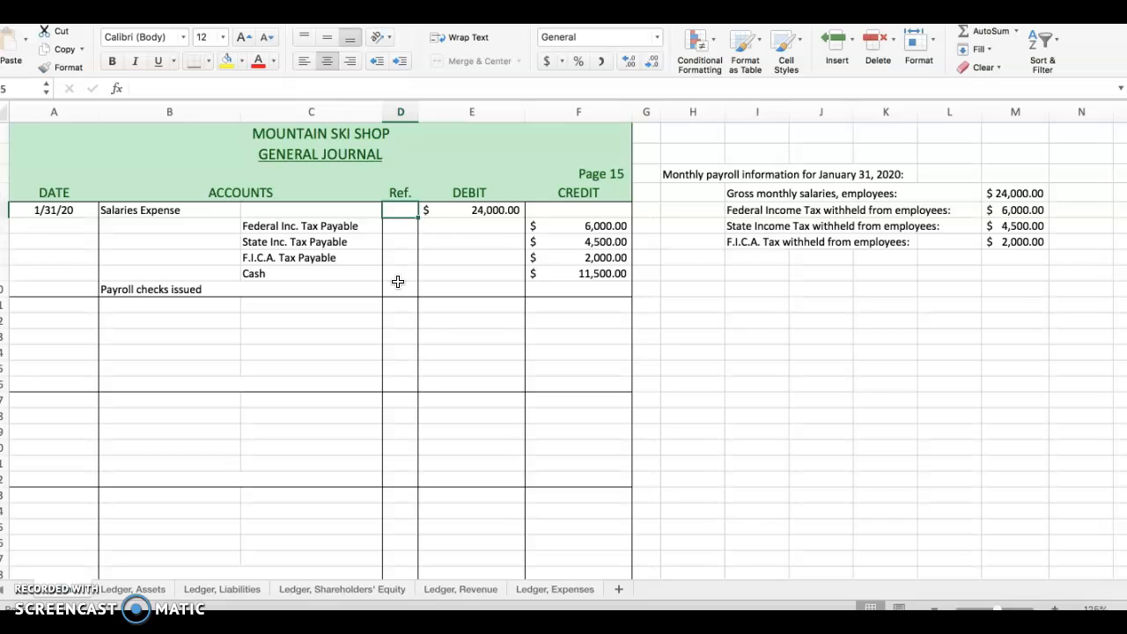
left_click(550, 594)
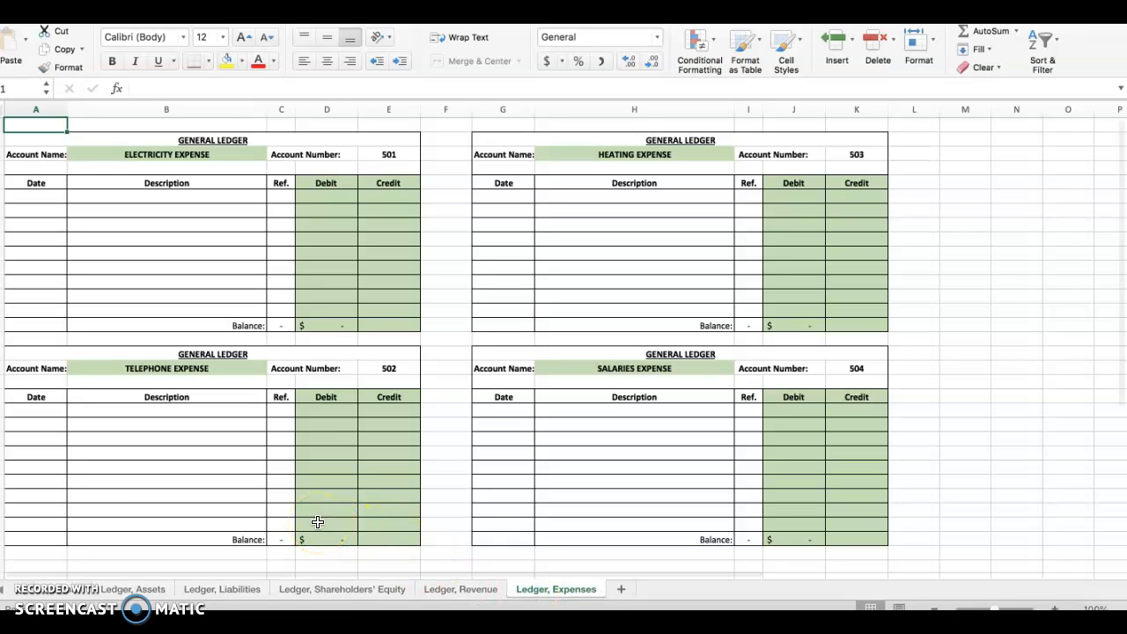
left_click(517, 408)
type("1/31/20")
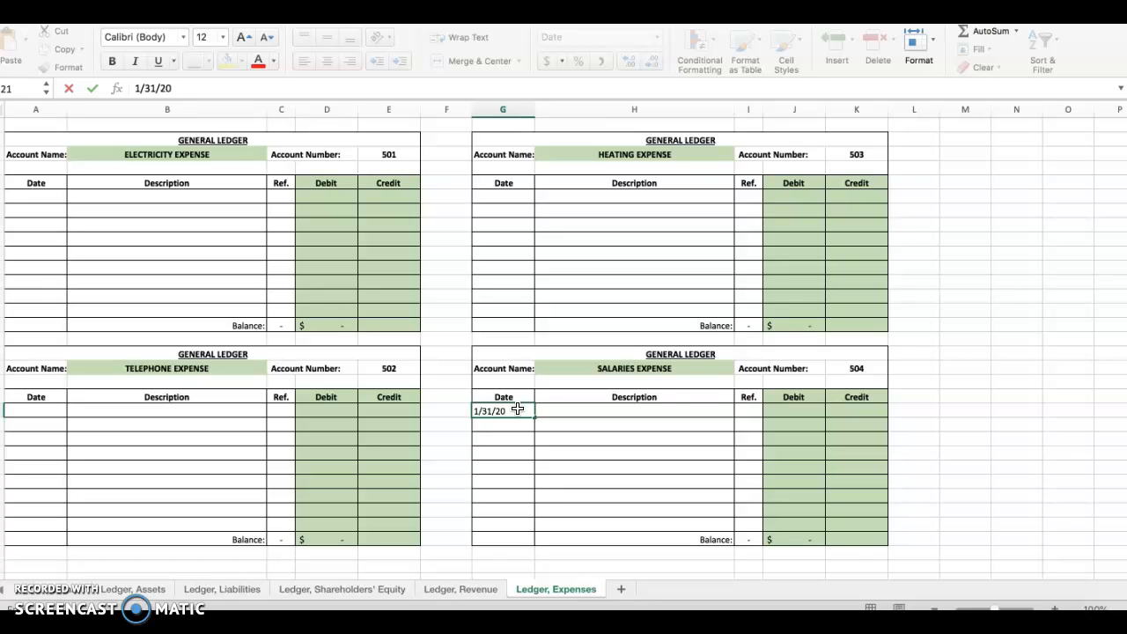
key("Tab")
key("Tab")
key("Tab")
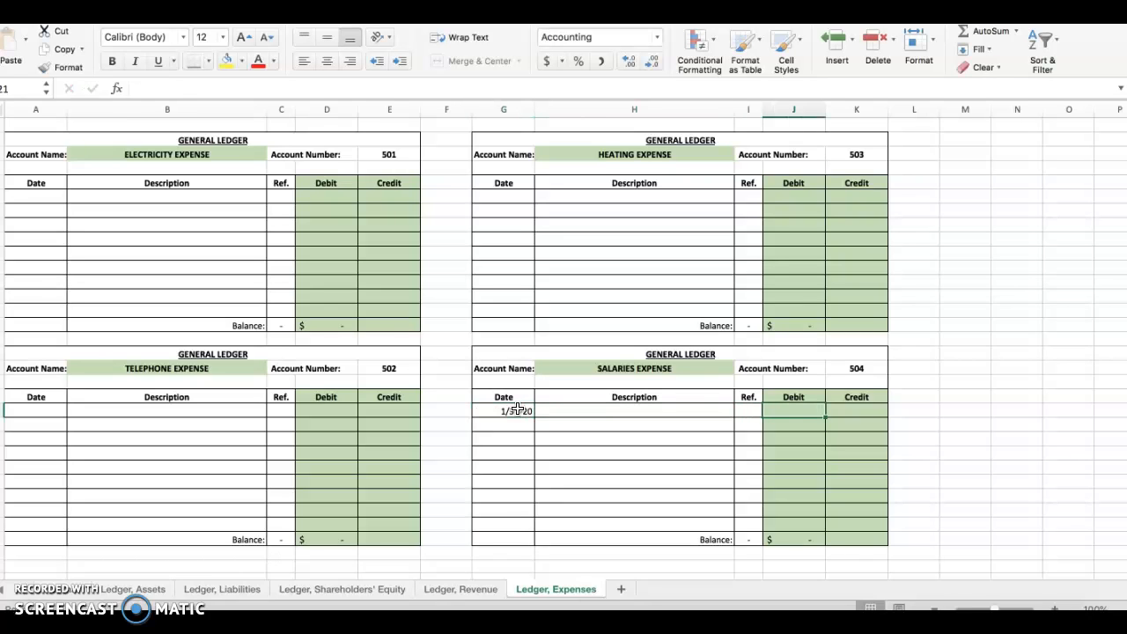
type("24000")
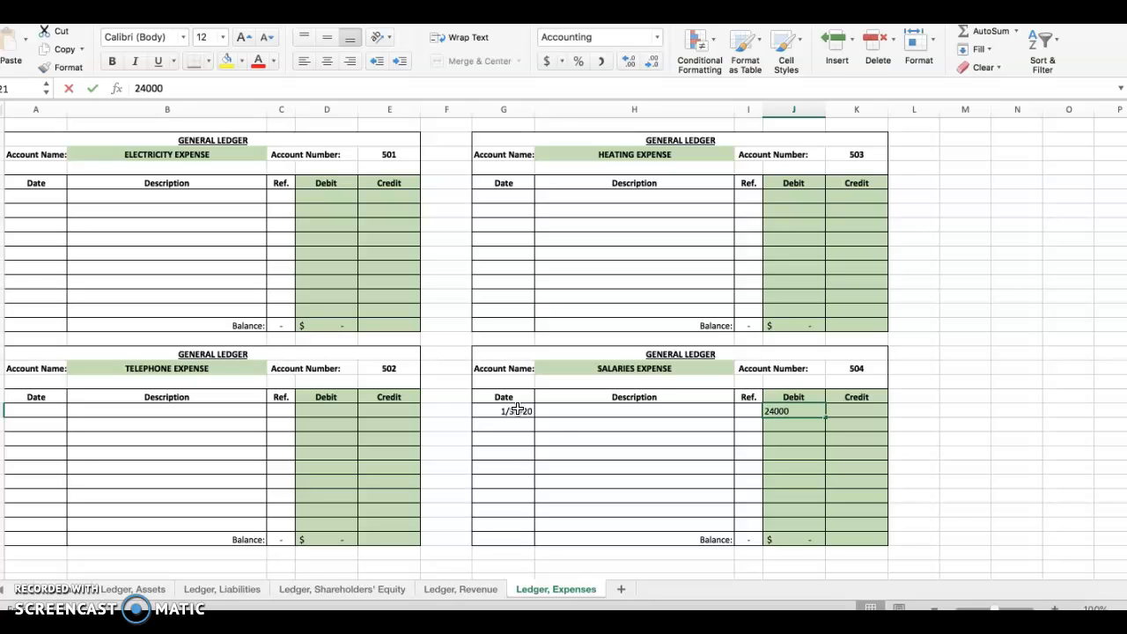
key("Return")
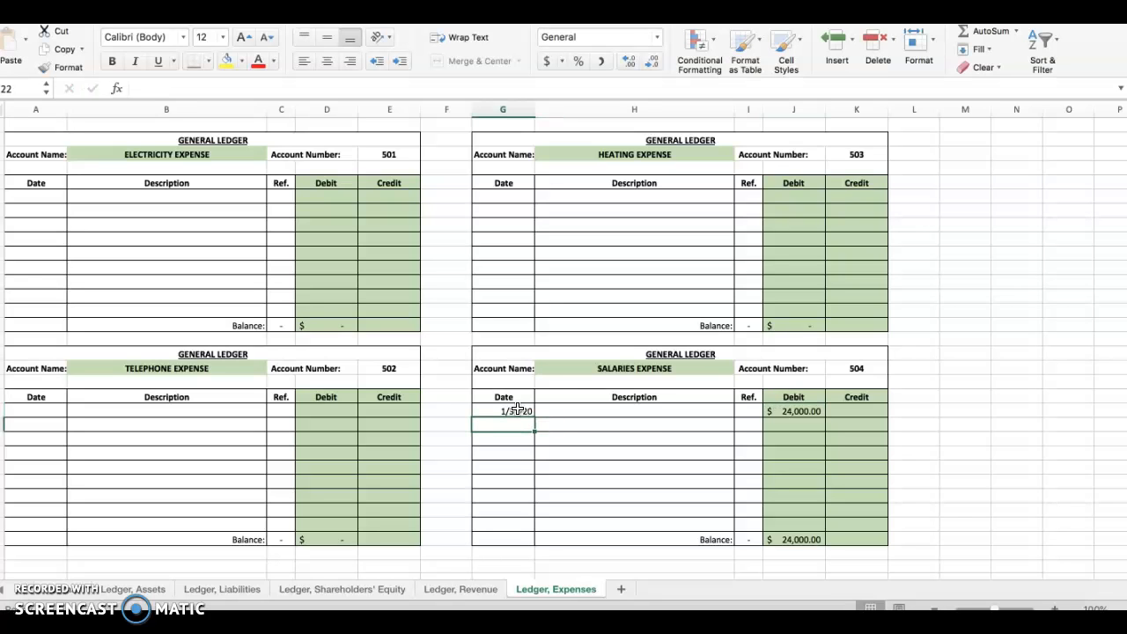
Enter J 15 as the journal page reference for the 1/31/20 posting in the Salaries Expense ledger
left_click(748, 411)
left_click(55, 589)
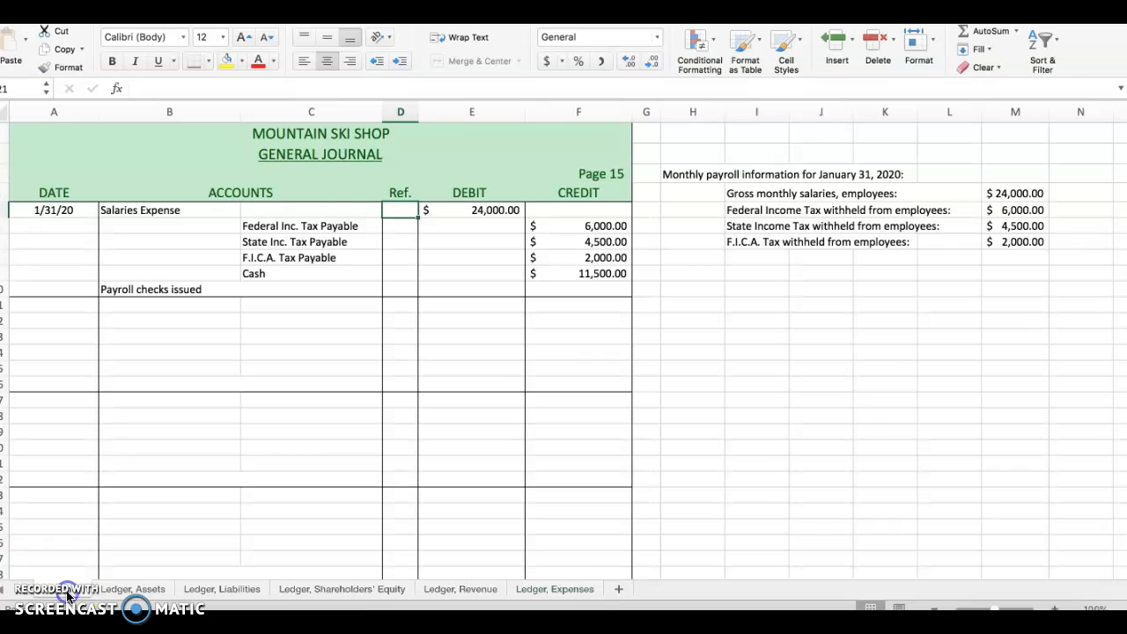
left_click(555, 589)
left_click(754, 411)
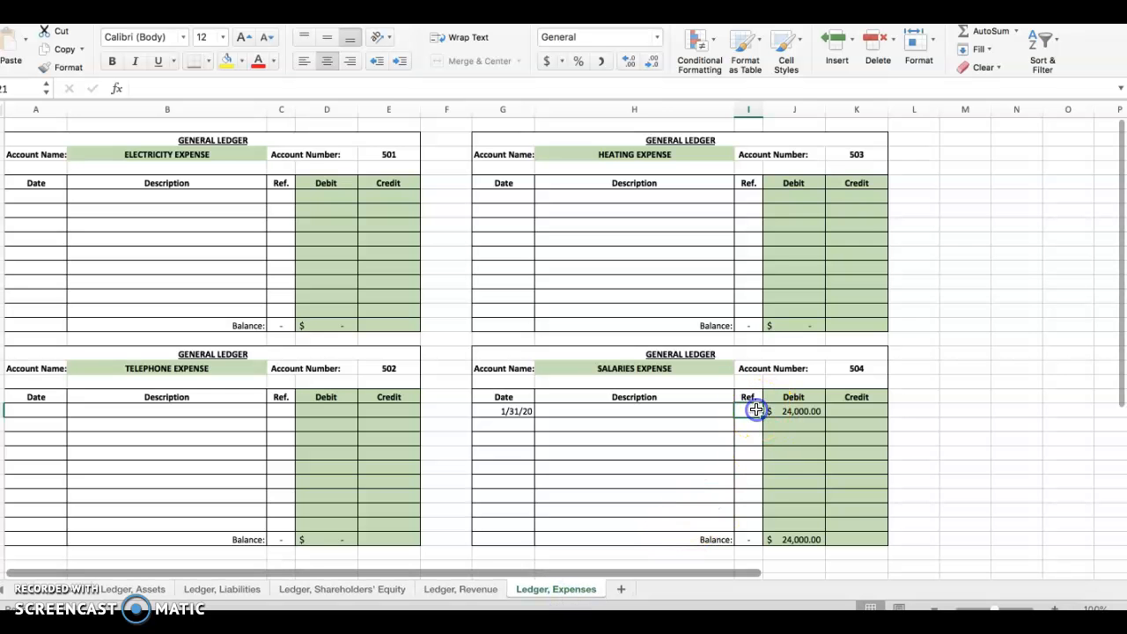
type("J 15")
key("Return")
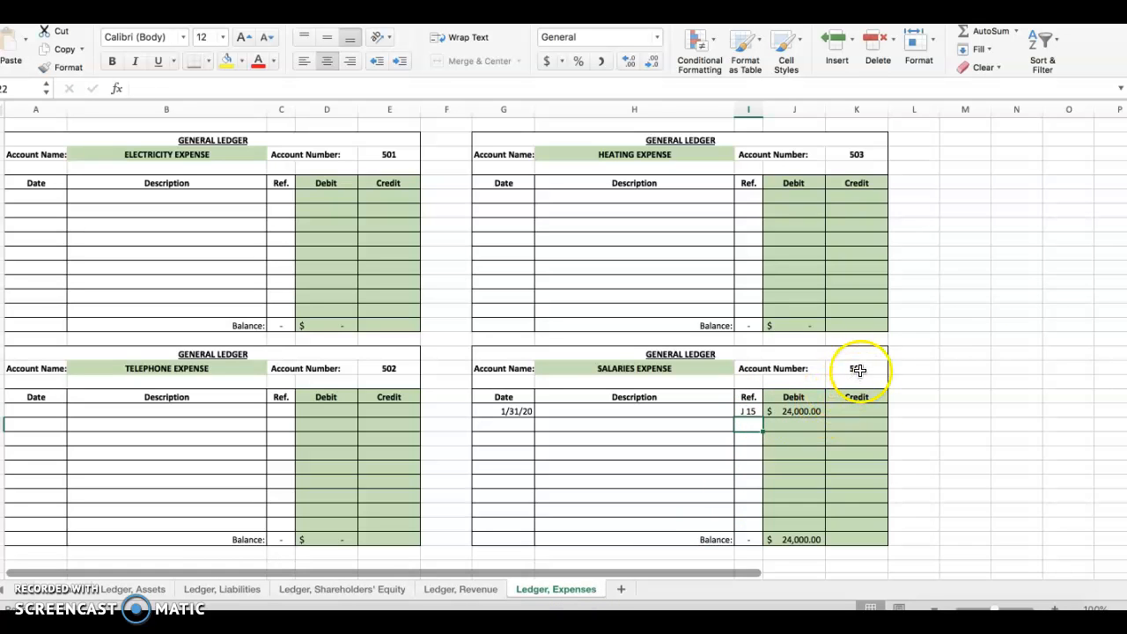
Enter the ledger account number 504 as the reference on the journal's Salaries Expense line
left_click(855, 369)
left_click(64, 590)
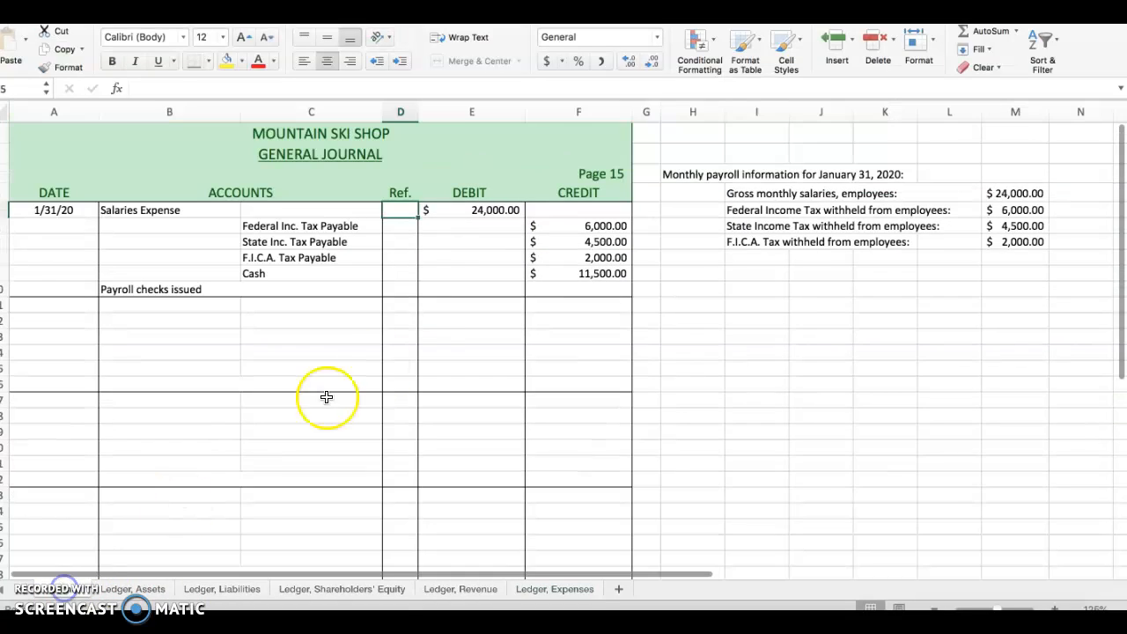
type("5")
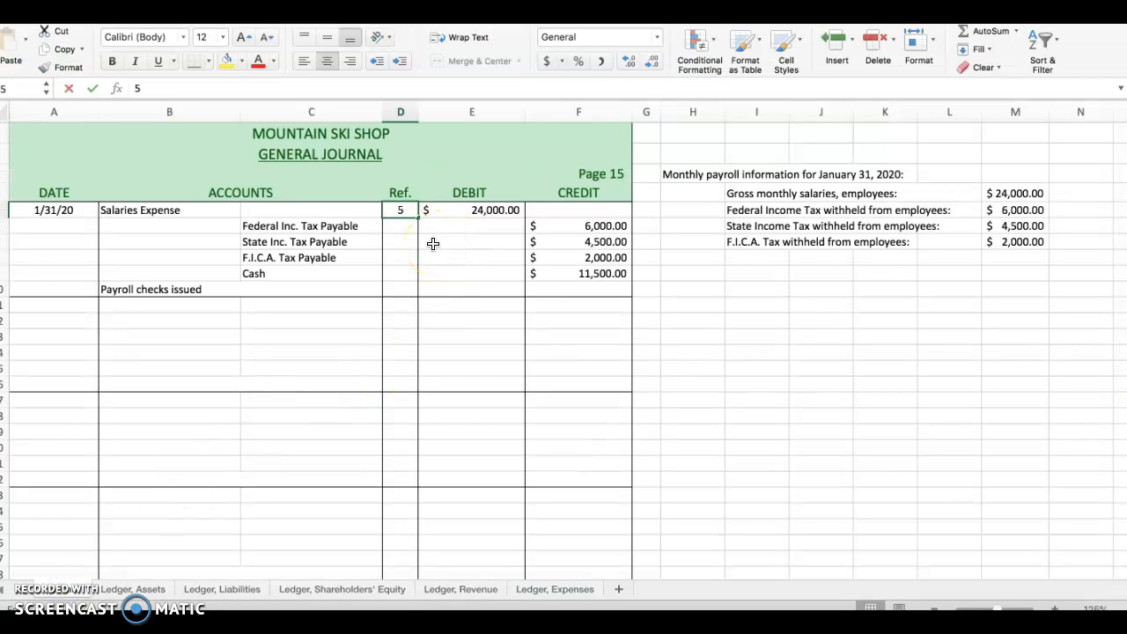
type("04")
key("Return")
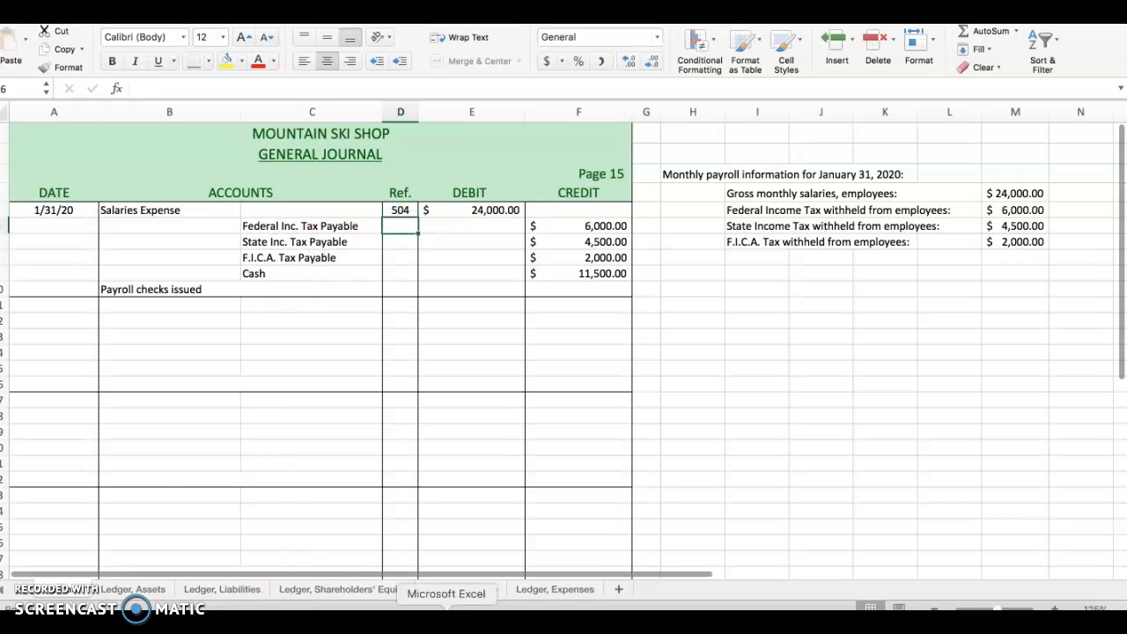
left_click(546, 592)
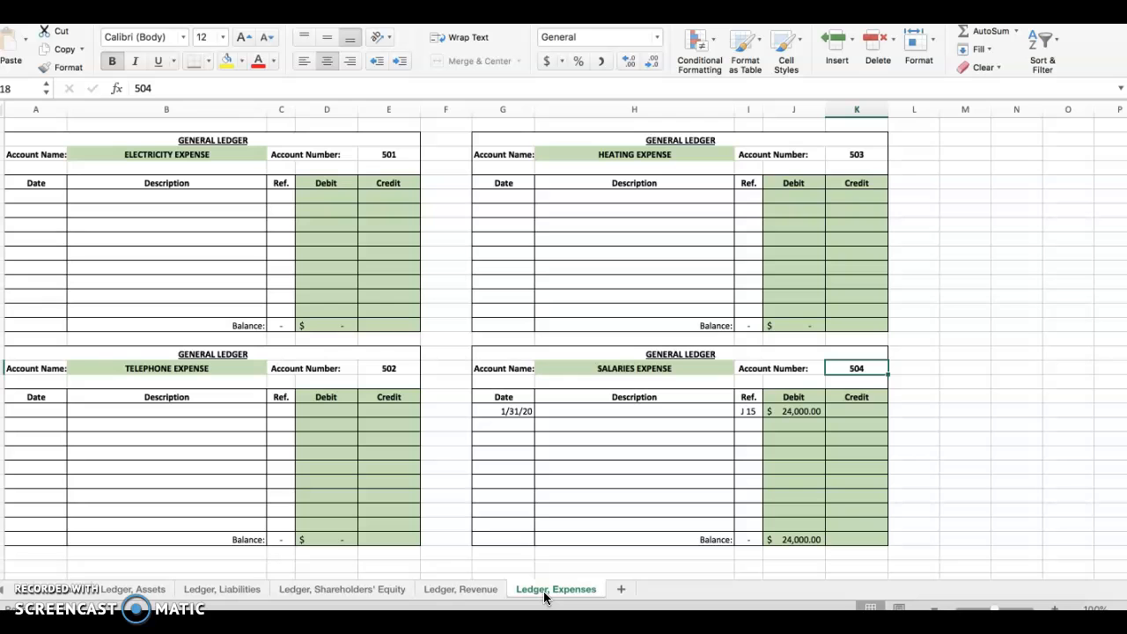
left_click(462, 592)
left_click(546, 595)
left_click(63, 592)
left_click(86, 577)
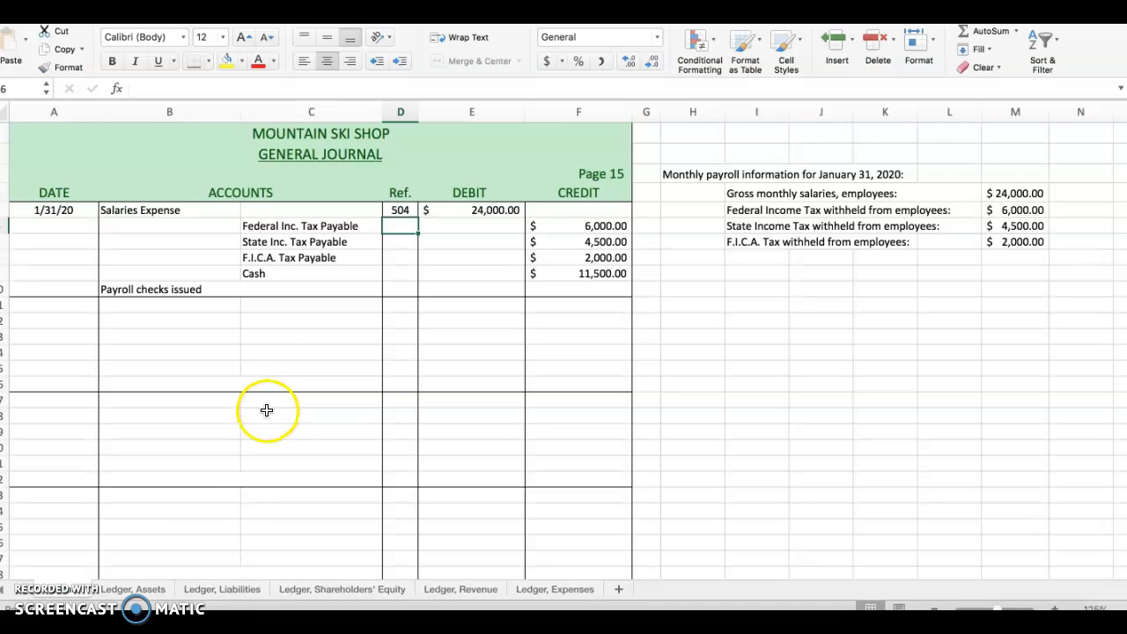
Start the federal income tax posting in the Federal Income Tax Payable ledger, dated 1/31/20 with journal reference J 15
left_click(606, 226)
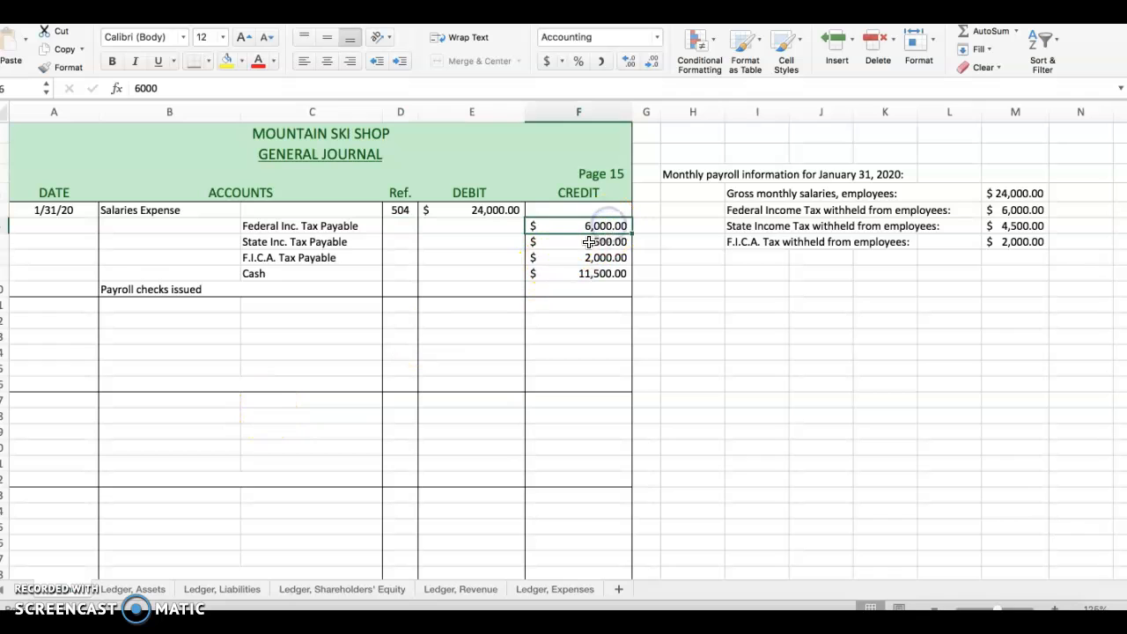
left_click(390, 226)
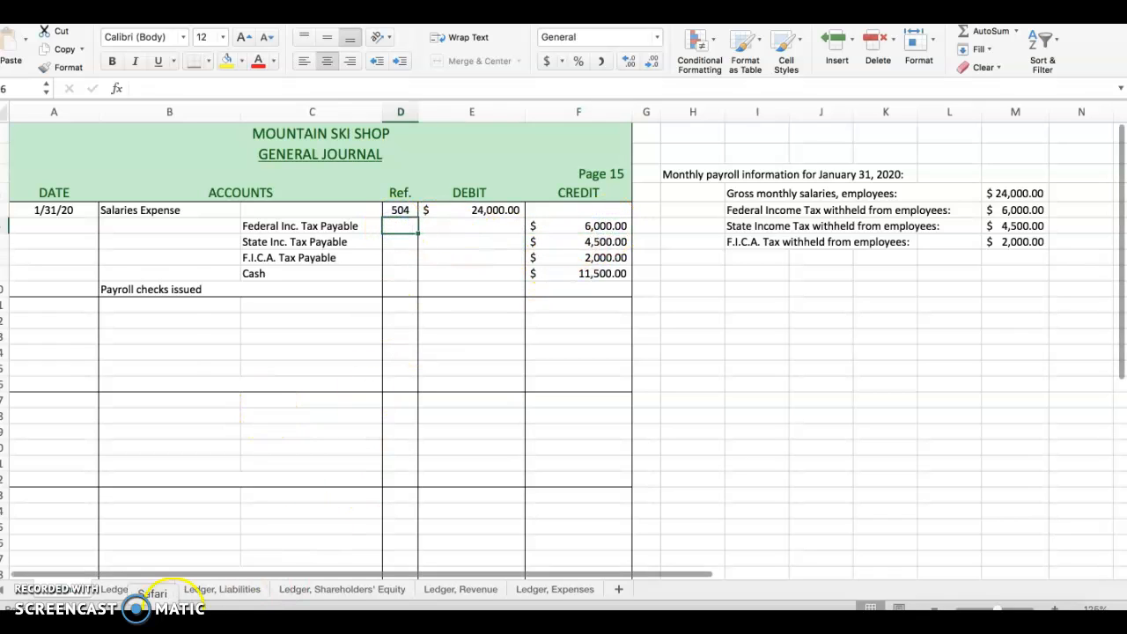
left_click(220, 589)
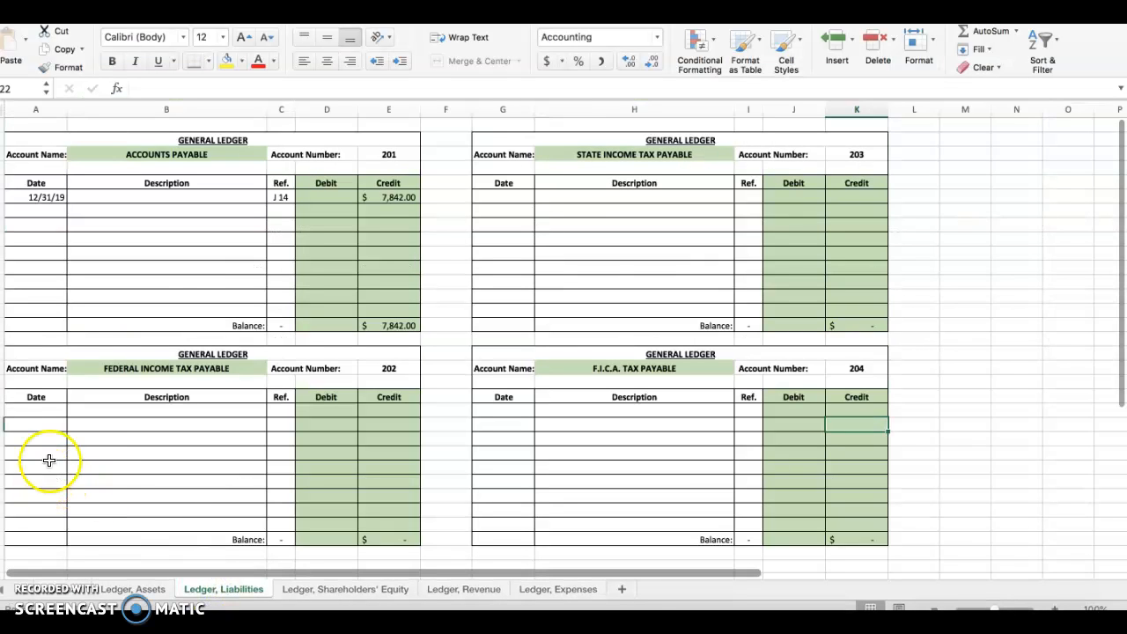
left_click(58, 408)
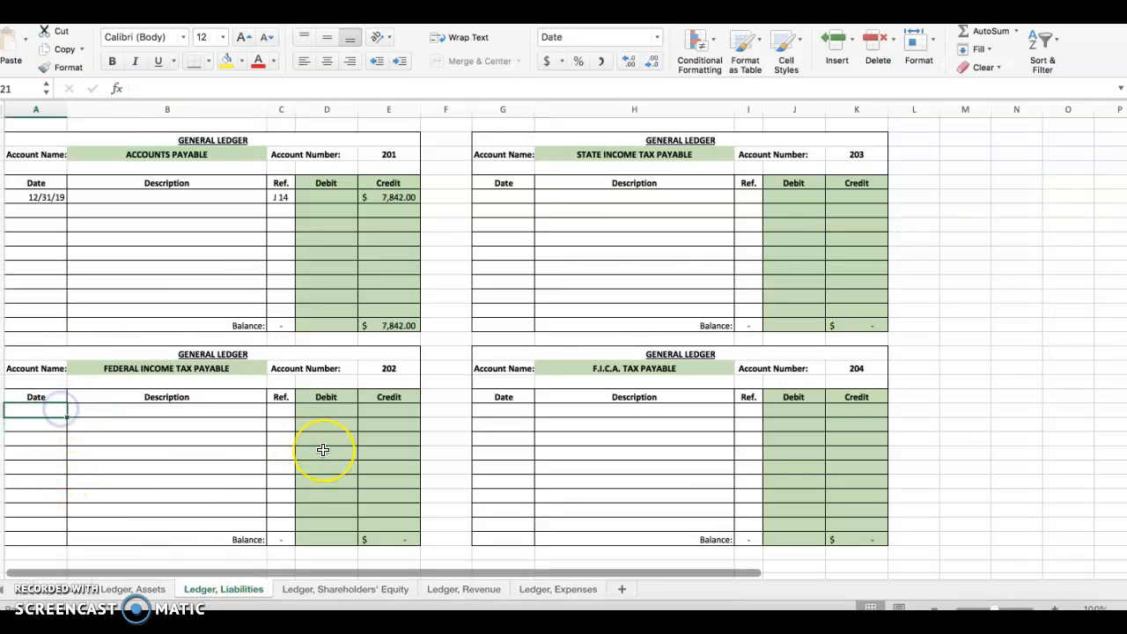
type("1/31/20")
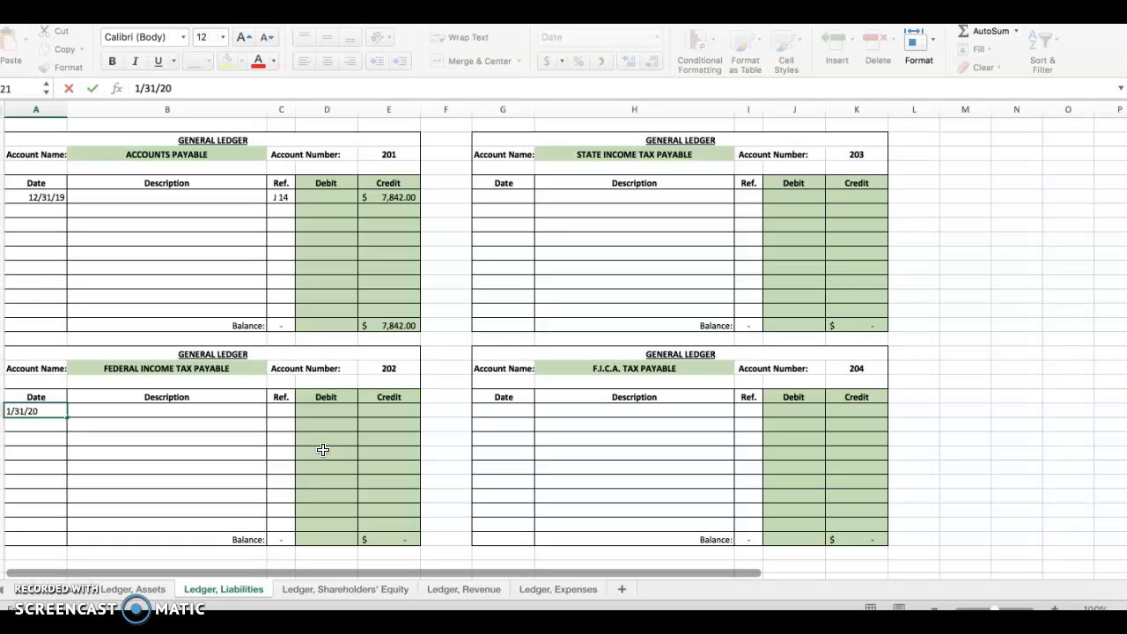
key("Tab")
key("Tab")
type("J")
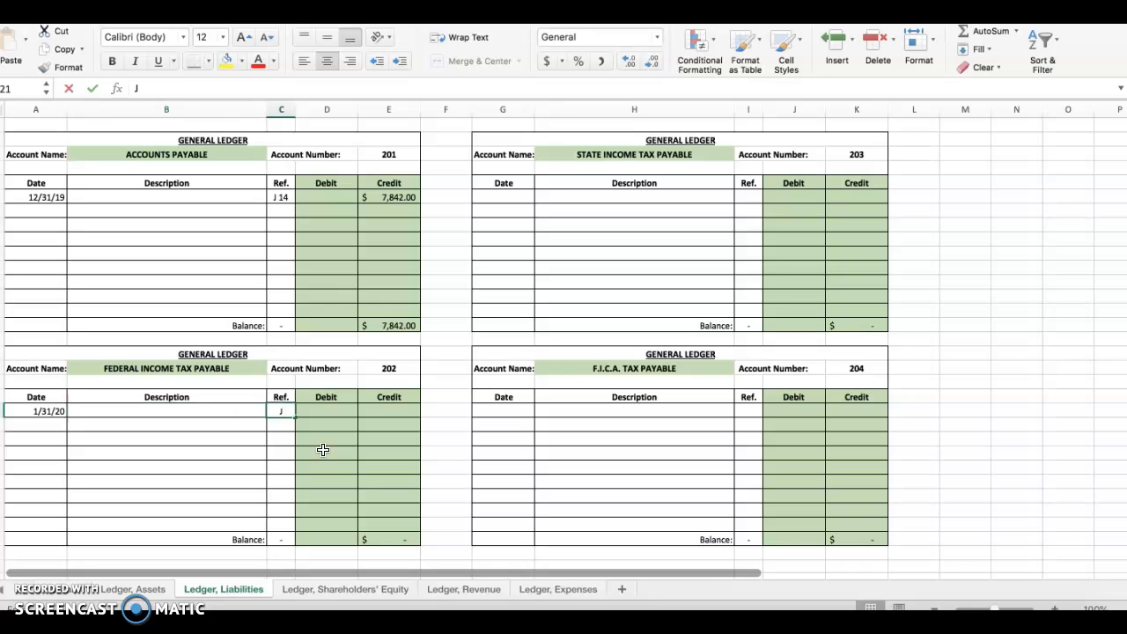
type(" 15")
Enter 6000 as the credit for the 1/31/20 posting in the Federal Income Tax Payable ledger
key("Tab")
key("Tab")
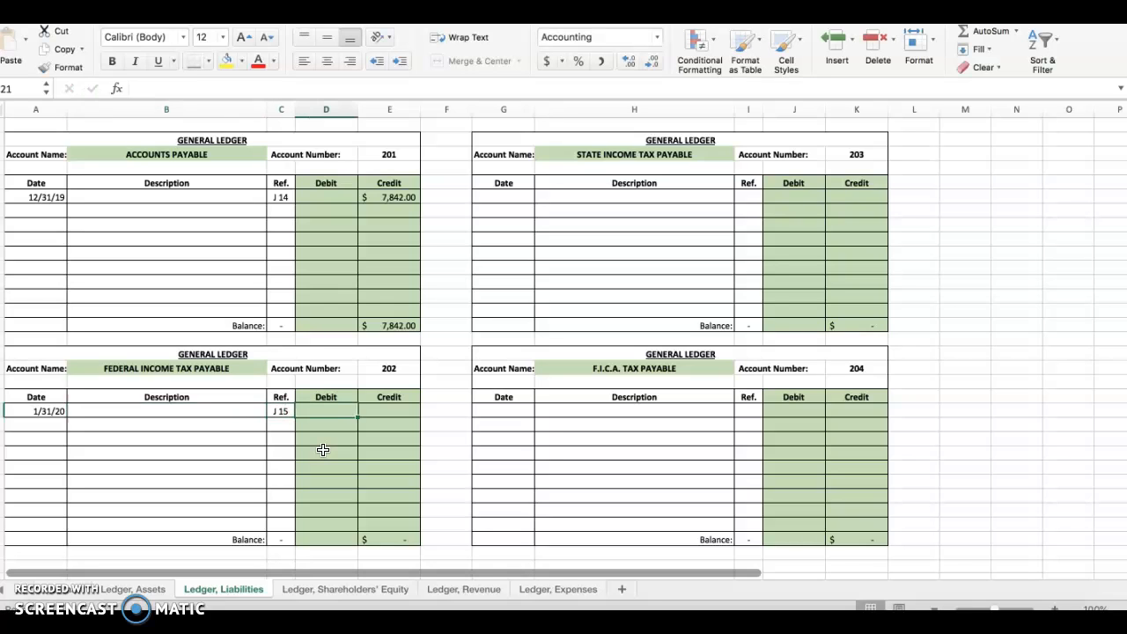
type("6,00")
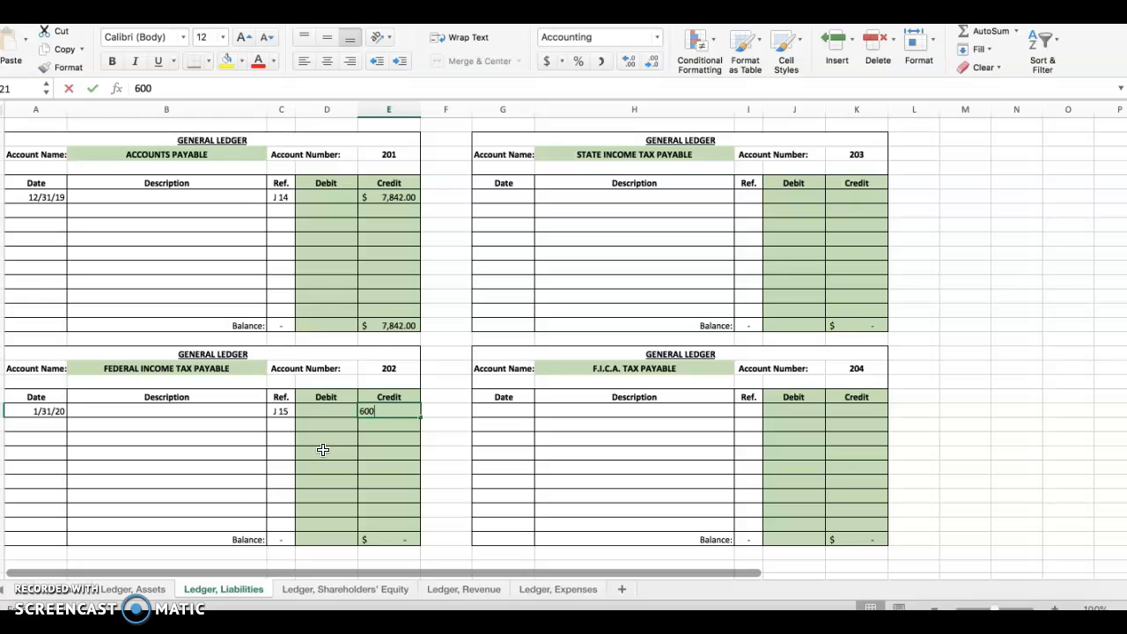
type("0")
key("Return")
left_click(264, 543)
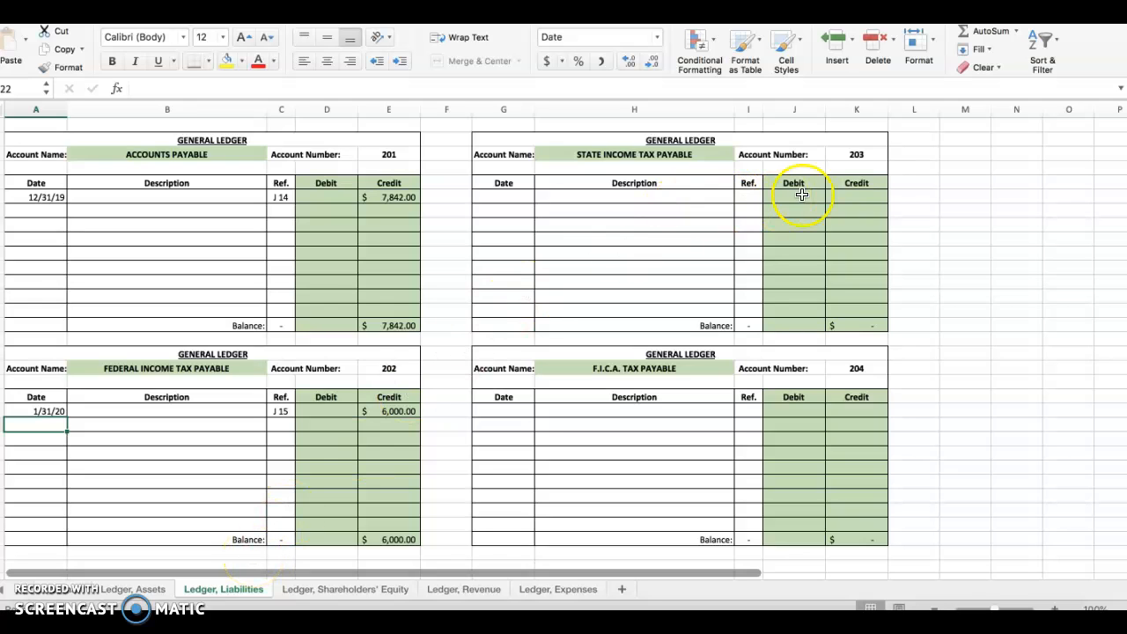
left_click(867, 195)
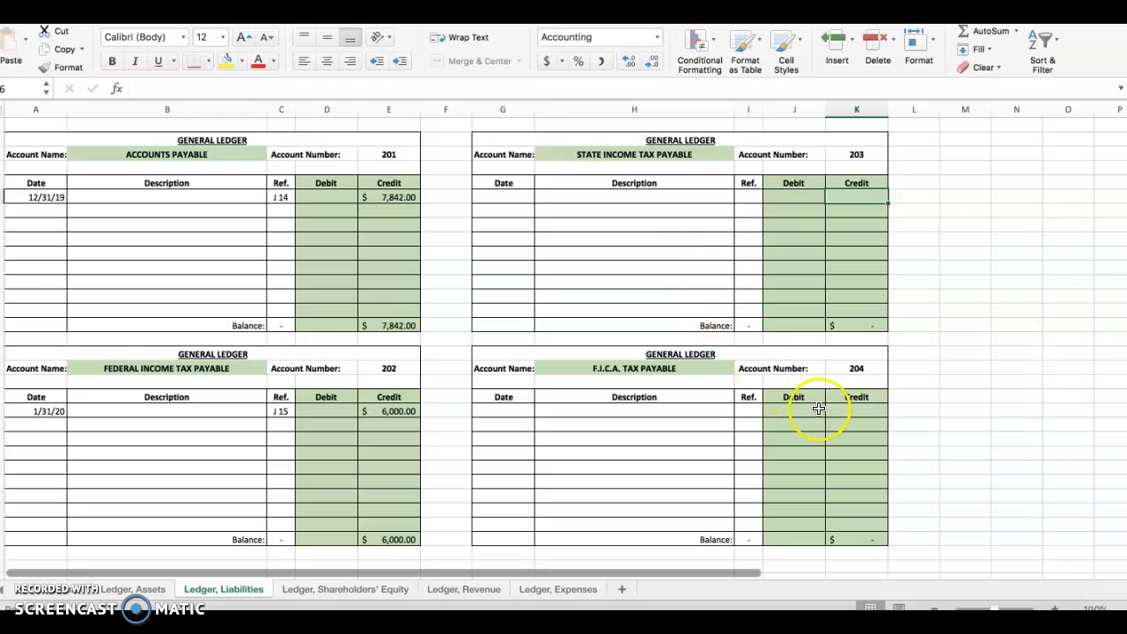
left_click(867, 409)
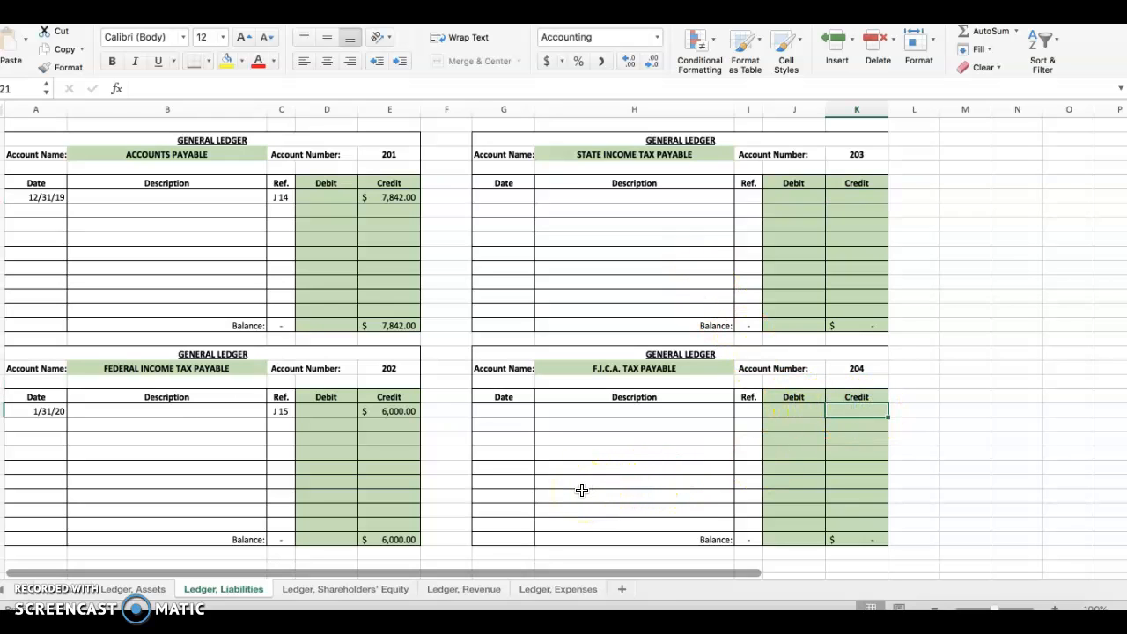
left_click(395, 197)
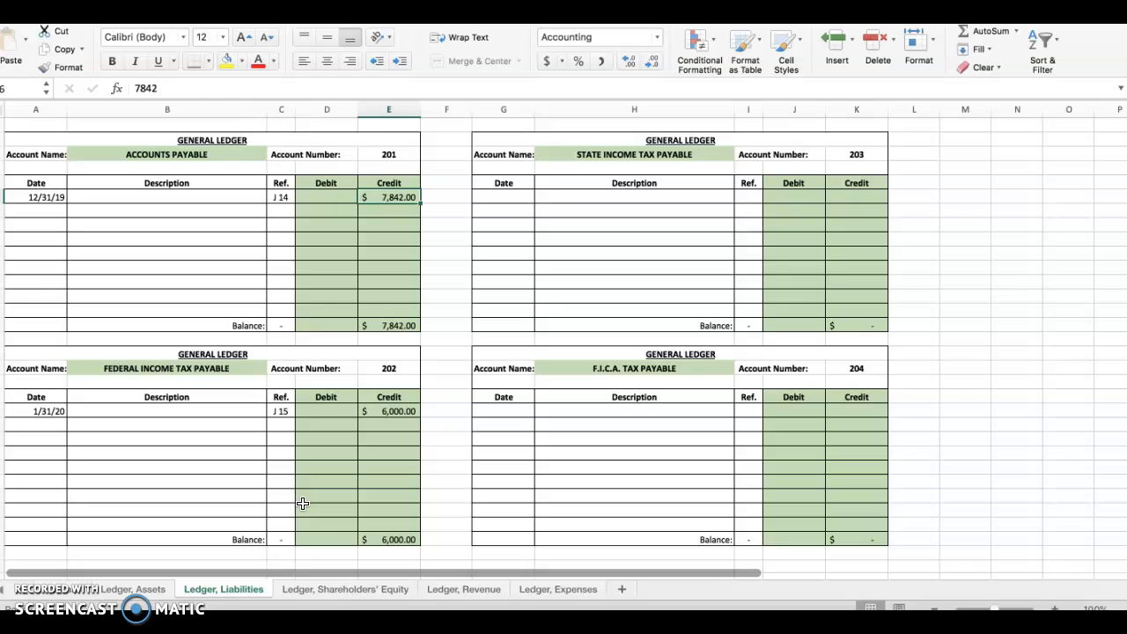
Enter the ledger account number 202 as the reference on the journal's Federal Inc. Tax Payable line
left_click(401, 411)
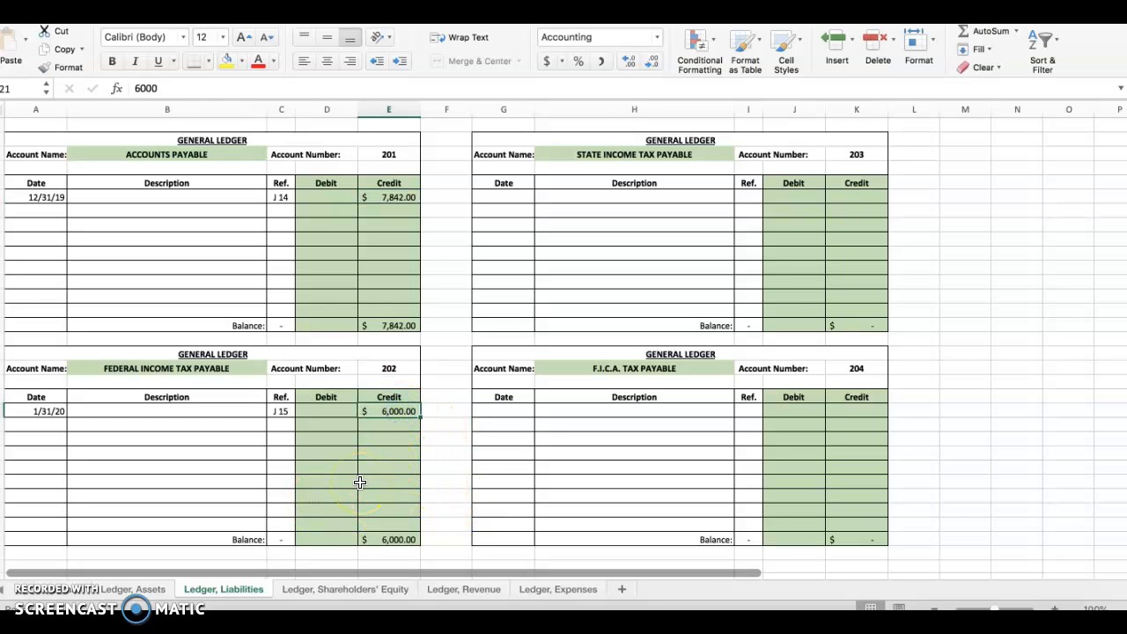
left_click(393, 372)
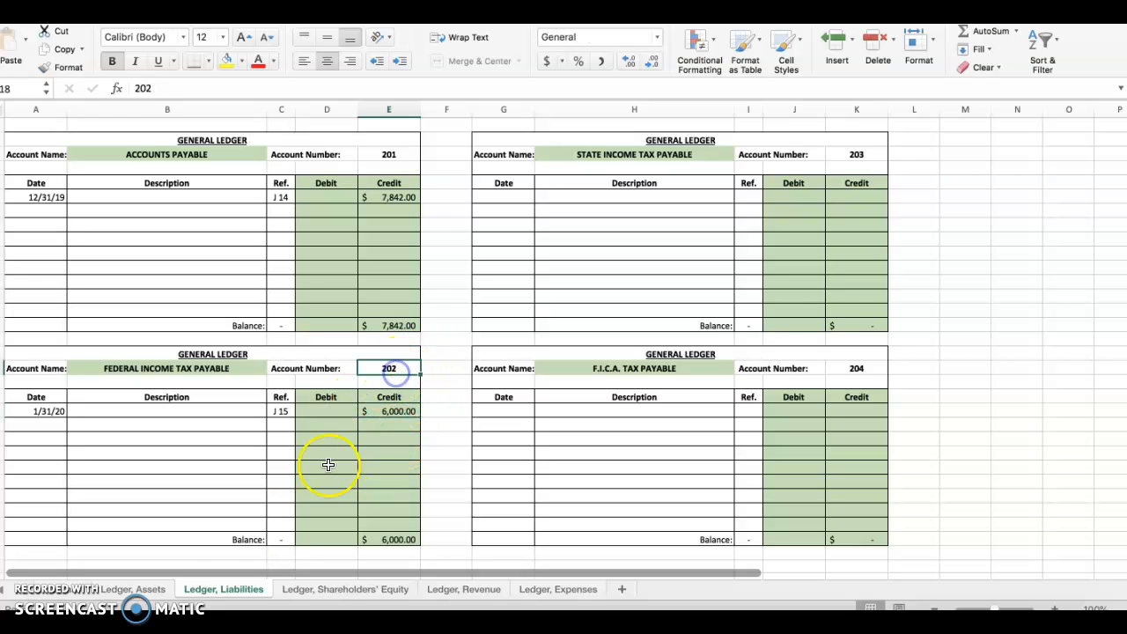
left_click(73, 592)
type("202")
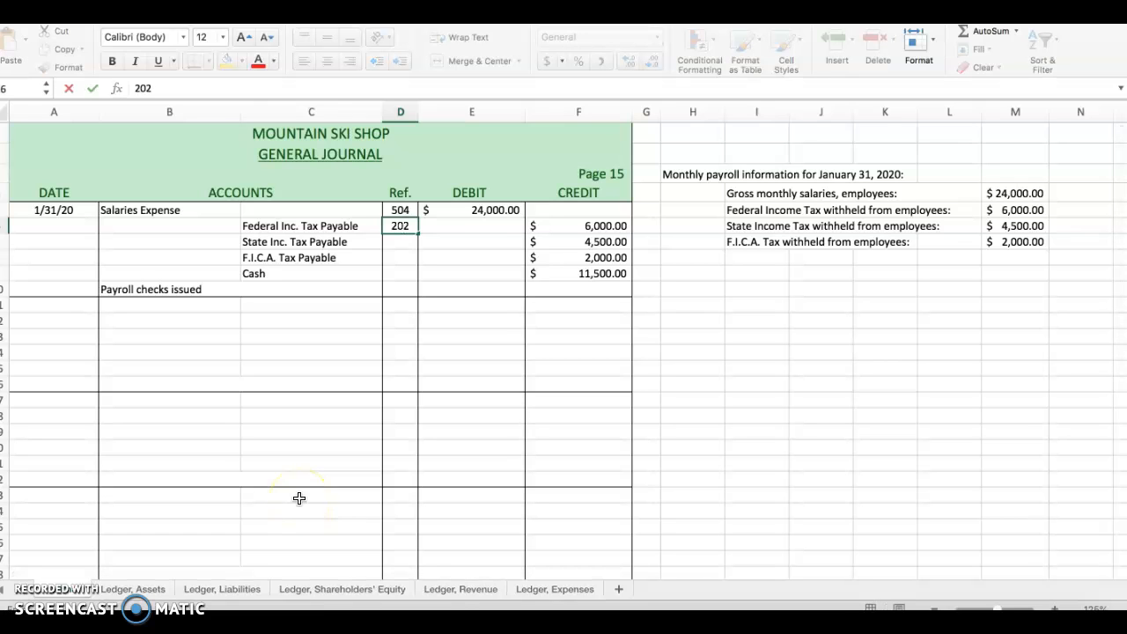
key("Return")
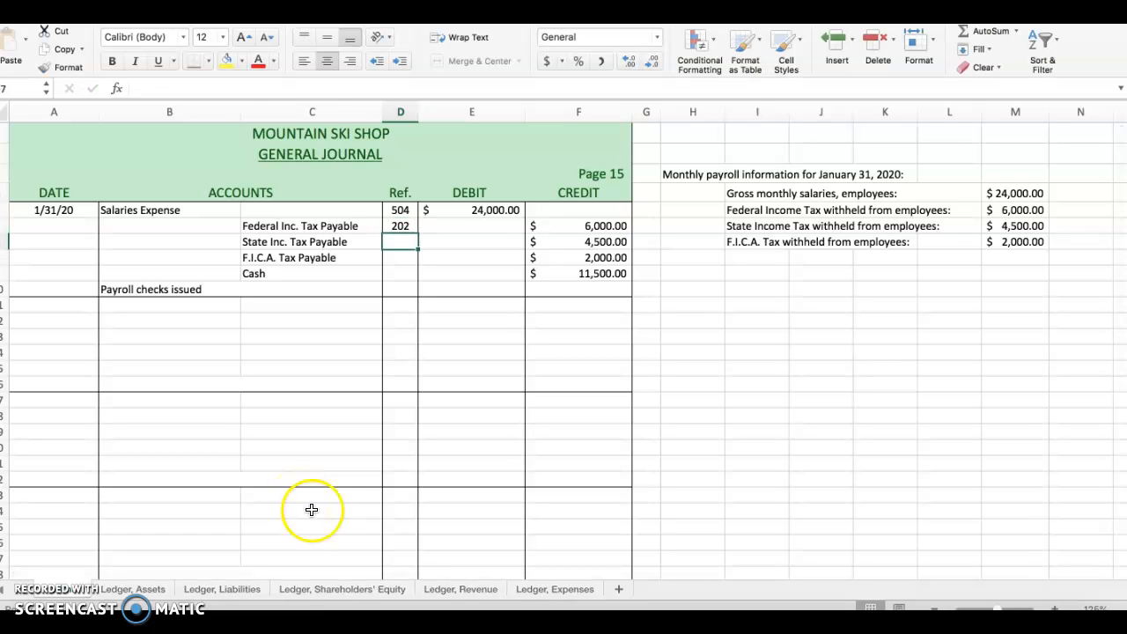
left_click(398, 257)
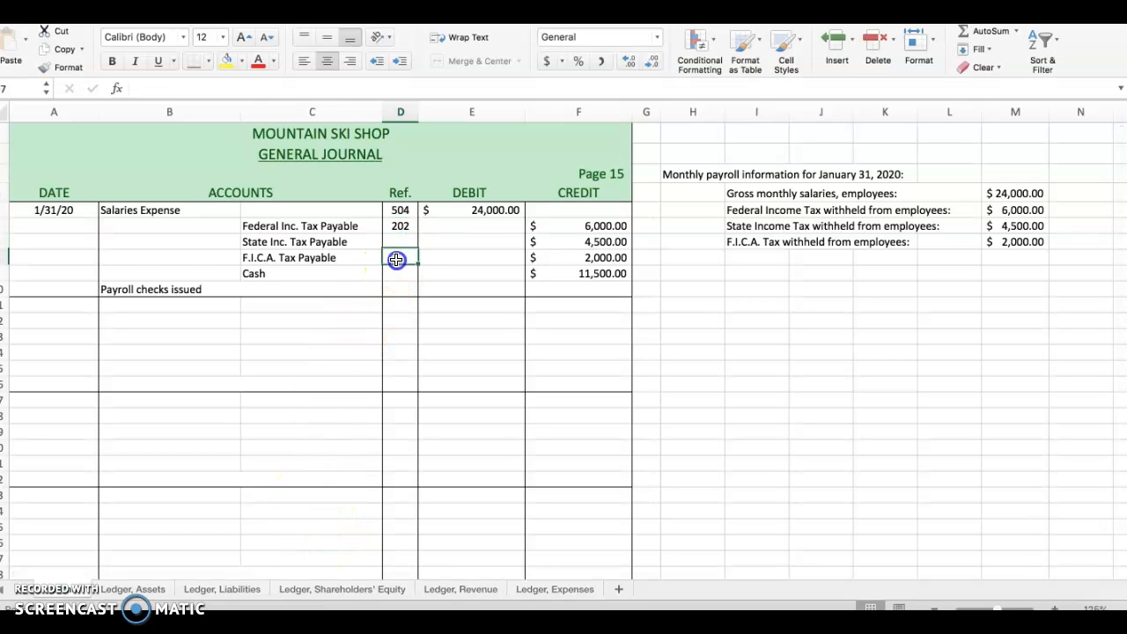
left_click_drag(611, 241, 610, 254)
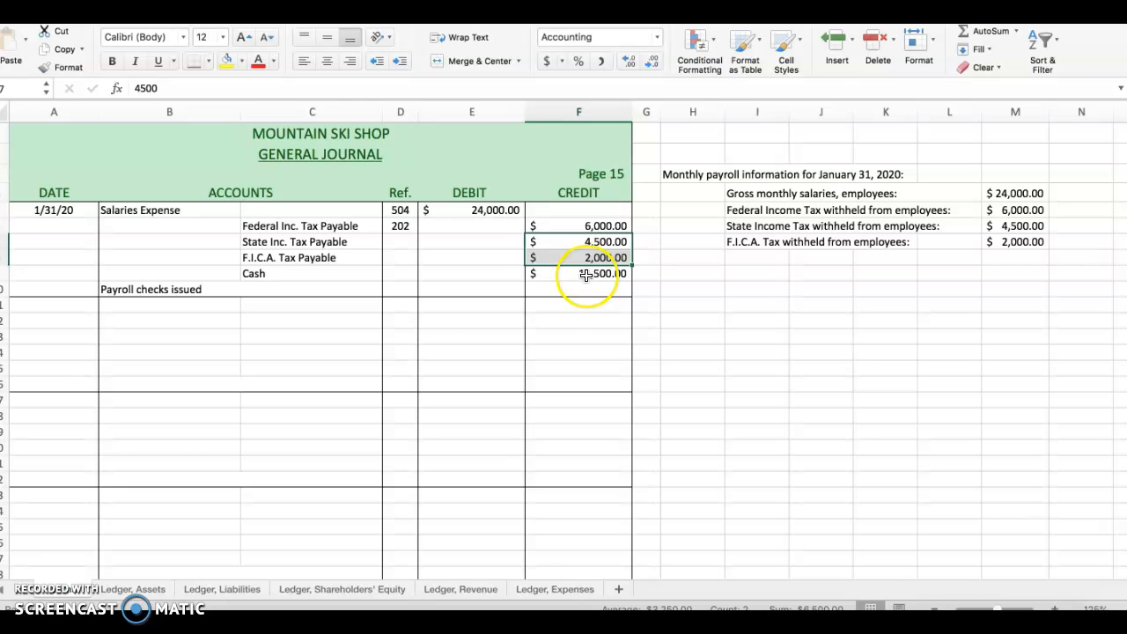
Start the posting of the journal's Cash line in the Cash ledger, dated 1/31/20 with journal reference J 15
left_click(297, 275)
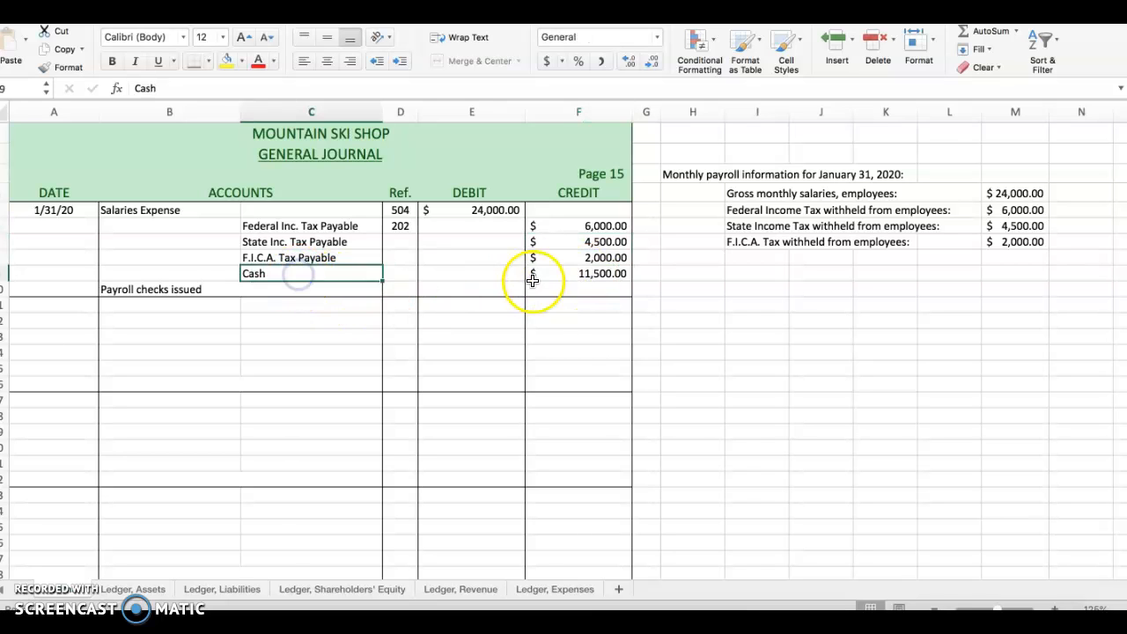
left_click(583, 275)
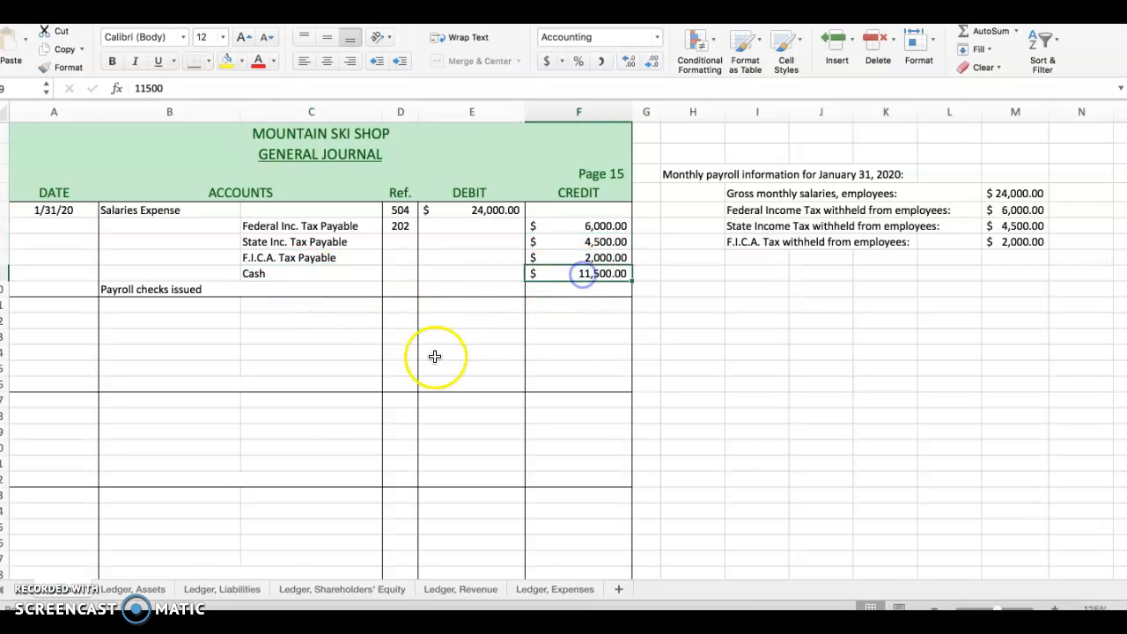
left_click(133, 587)
left_click(39, 215)
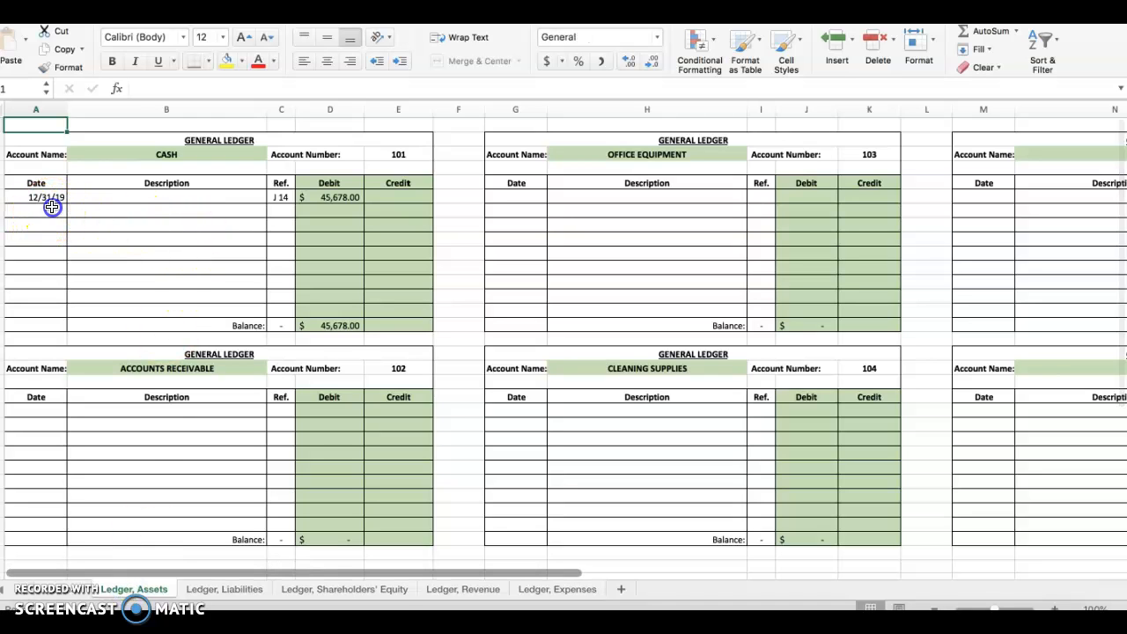
left_click(402, 212)
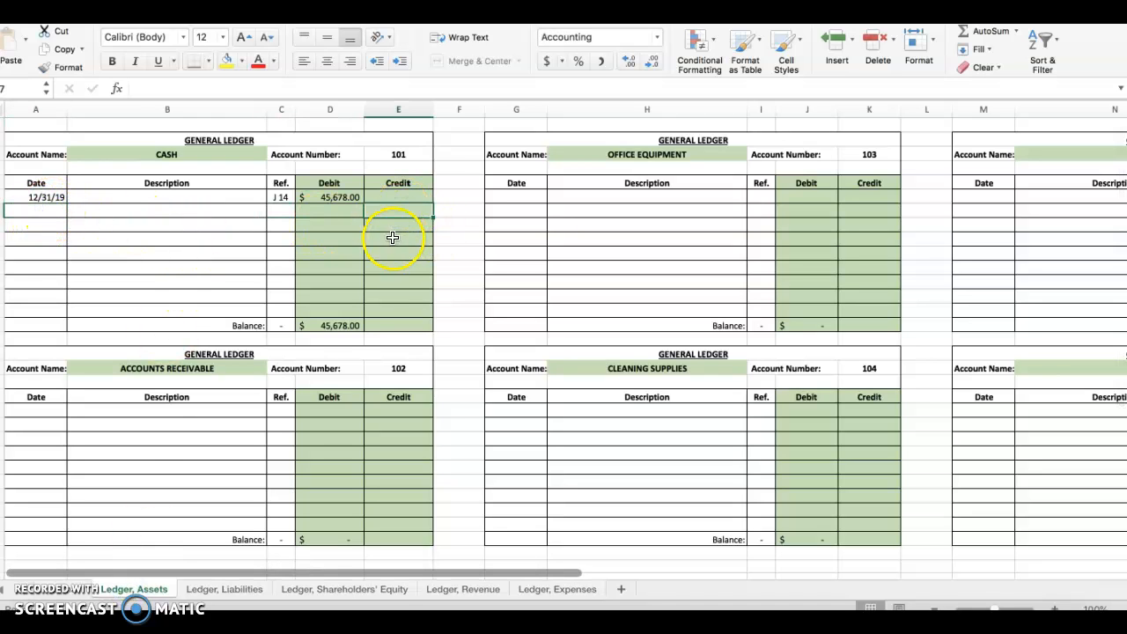
left_click(39, 209)
type("1/")
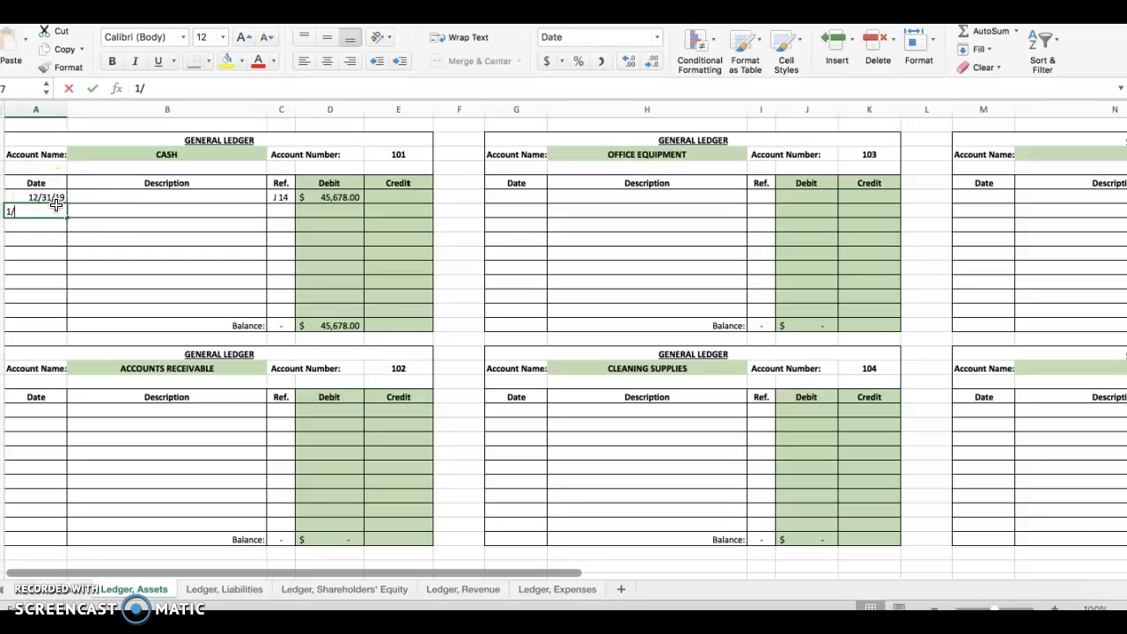
type("31/20")
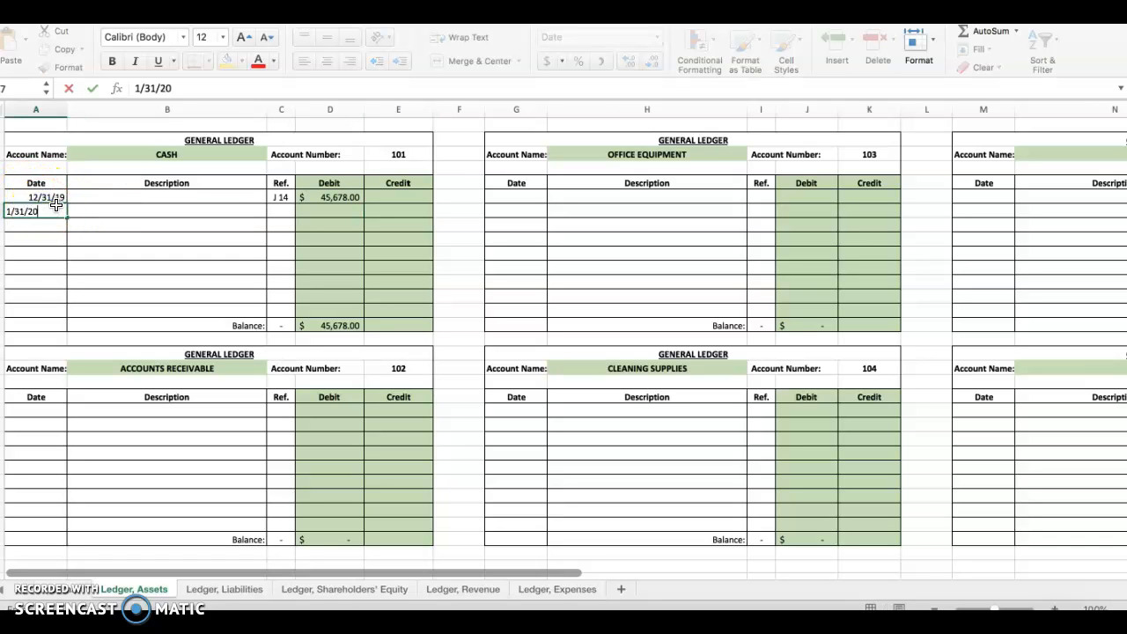
key("Tab")
key("Tab")
type("J")
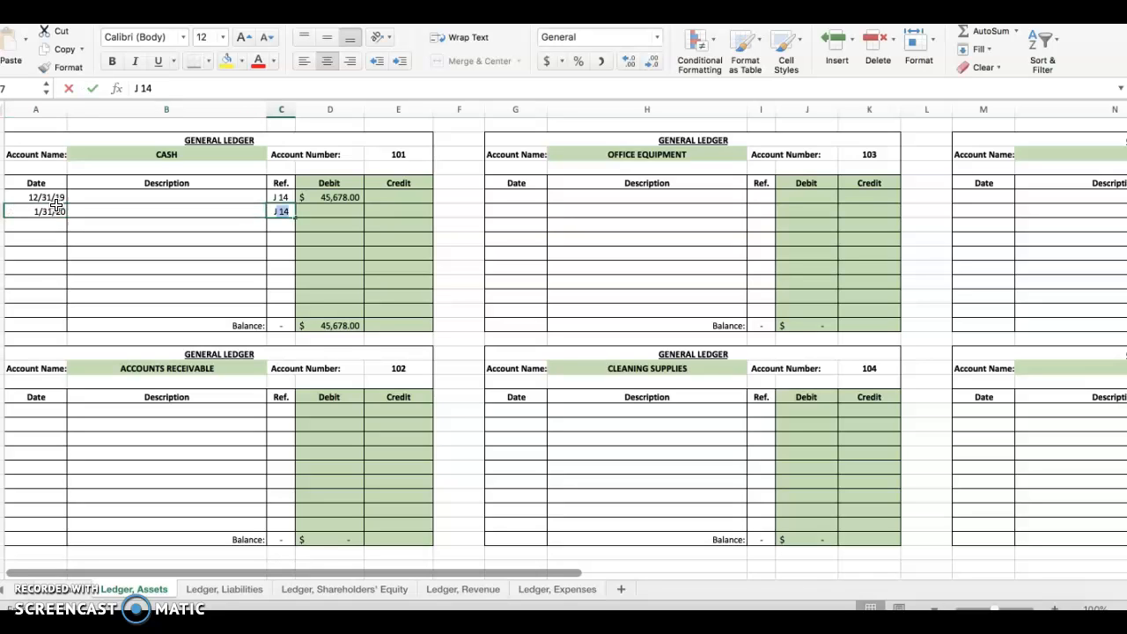
type(" 15")
Enter 11500 as the credit for the 1/31/20 posting in the Cash ledger and check the account's balance
key("Tab")
key("Tab")
type("1")
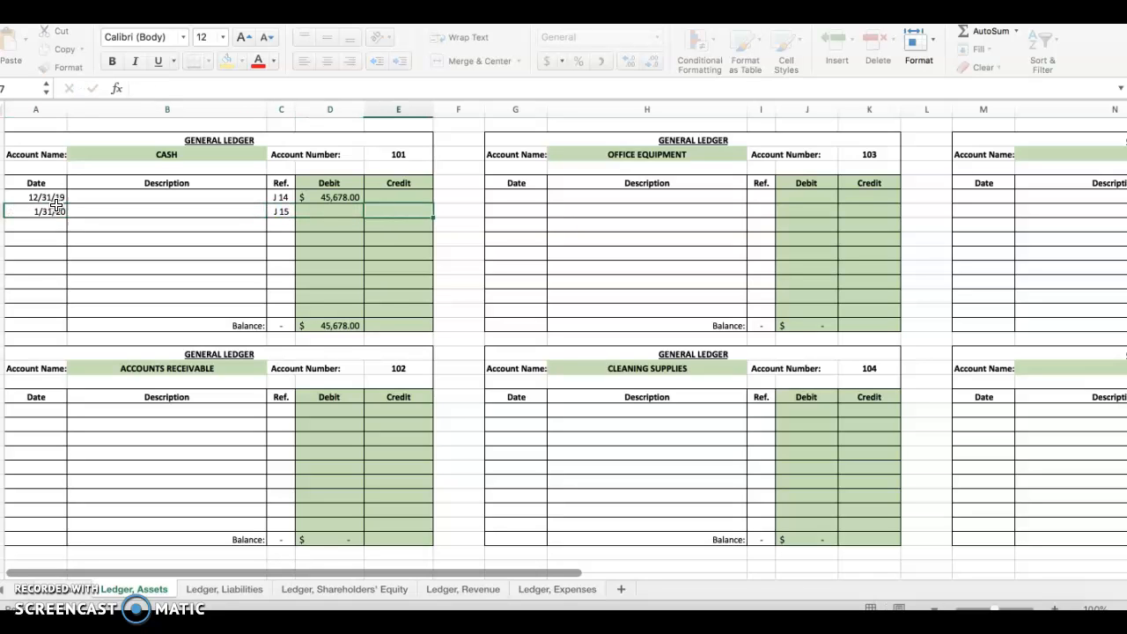
type("1,5")
type("00")
left_click(53, 208)
left_click(330, 324)
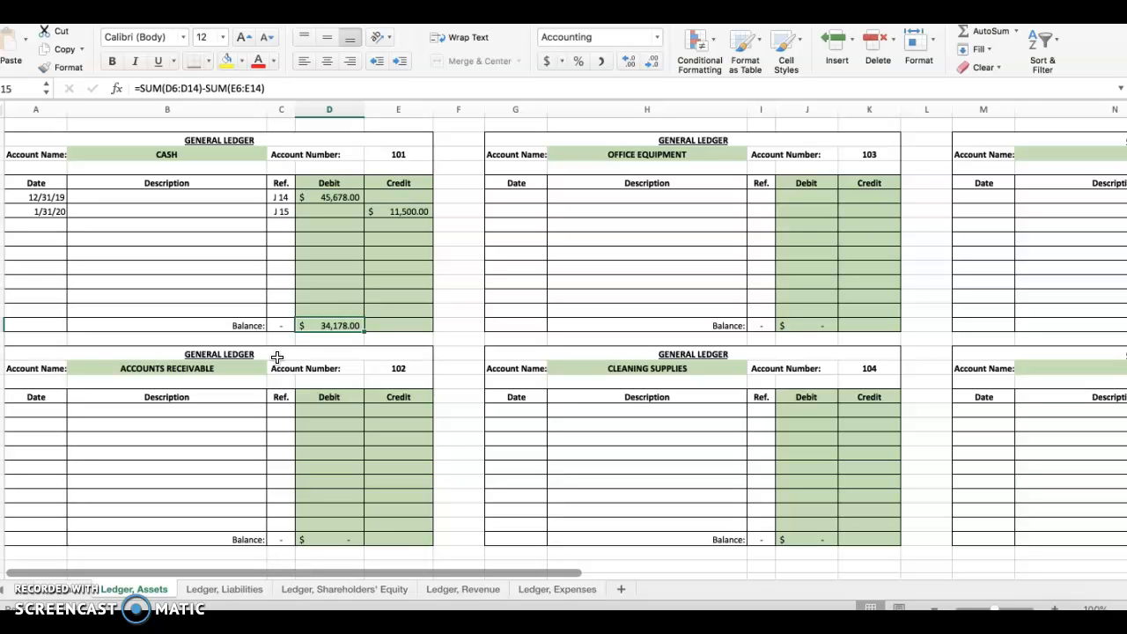
Return from the assets ledger to page 15 of the general journal
left_click(39, 123)
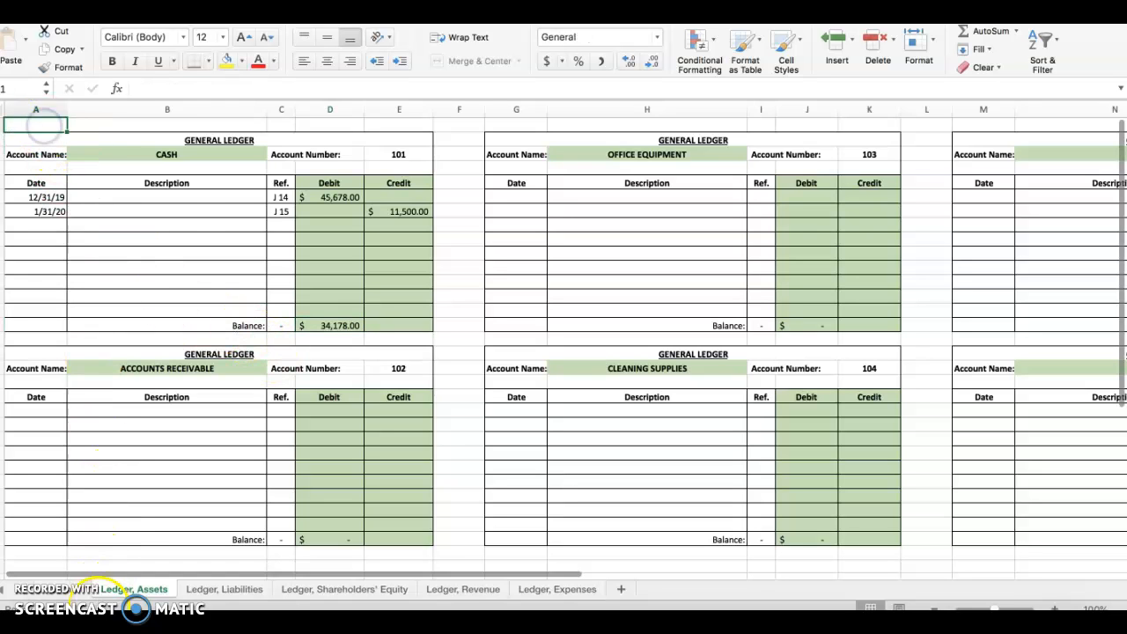
left_click(57, 588)
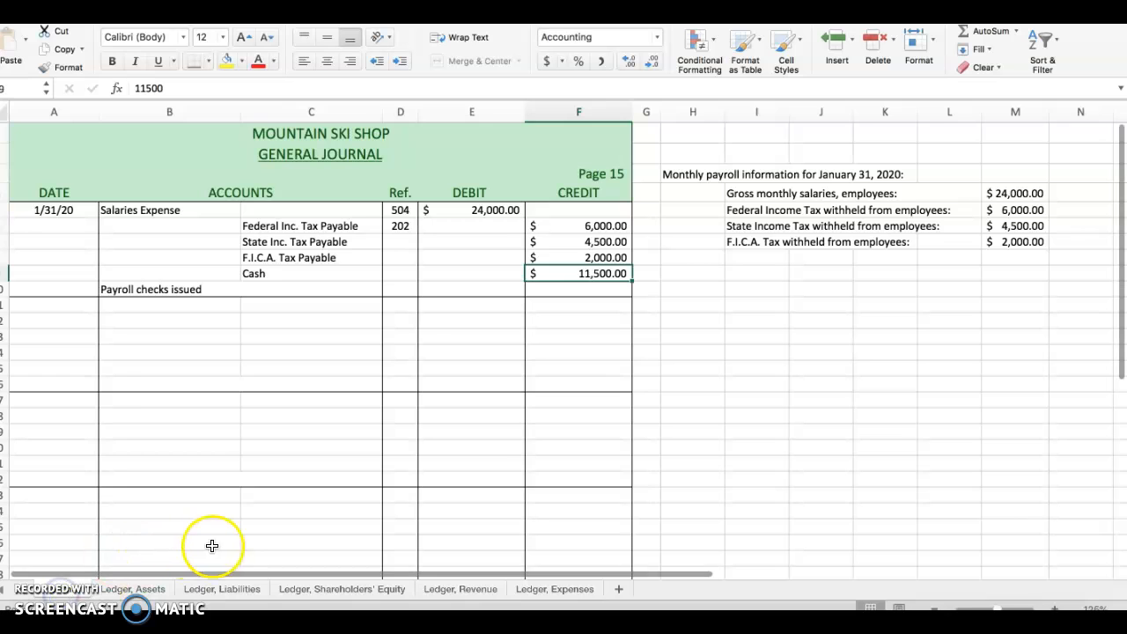